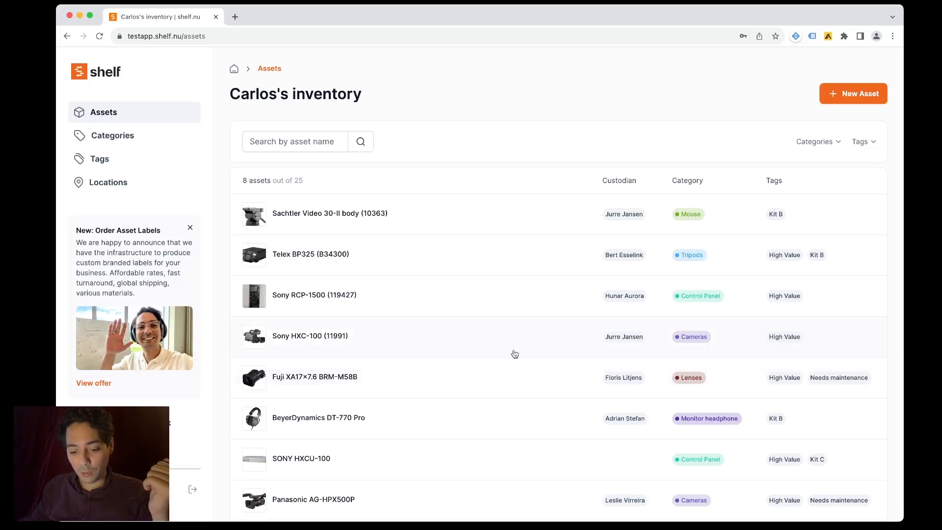
- Close the 'New: Order Asset Labels' announcement card in the sidebar
{"action": "left_click", "coordinate": [191, 228]}
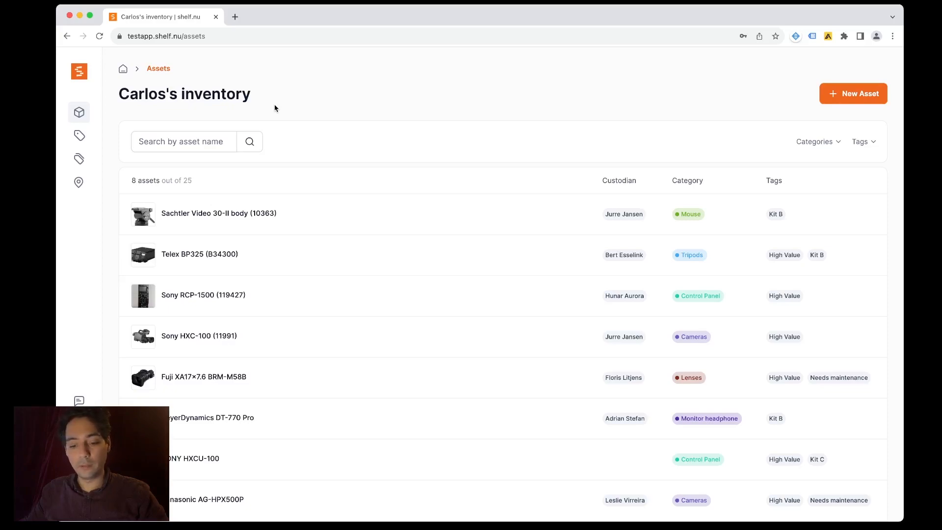
- Search the full asset list by asset name for 'Sony'
{"action": "mouse_move", "coordinate": [116, 290]}
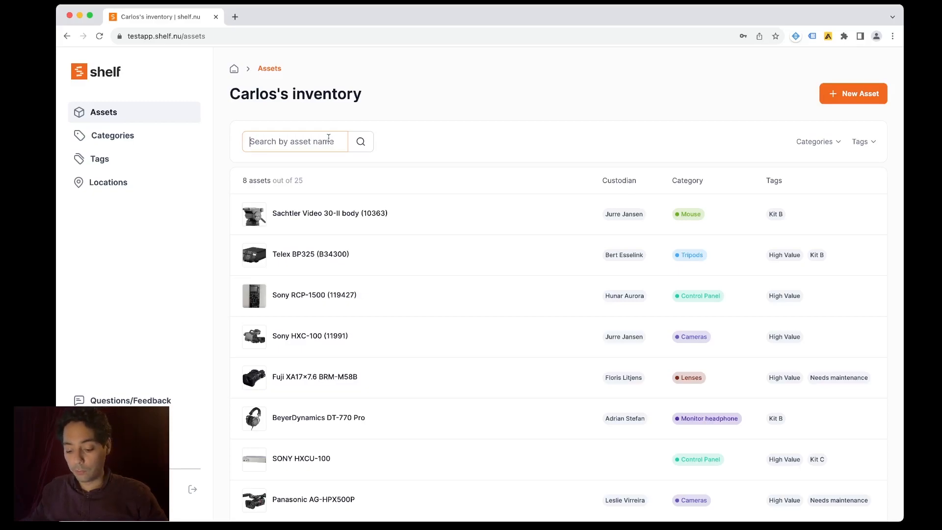
{"action": "type", "text": "Sony"}
{"action": "key", "text": "Return"}
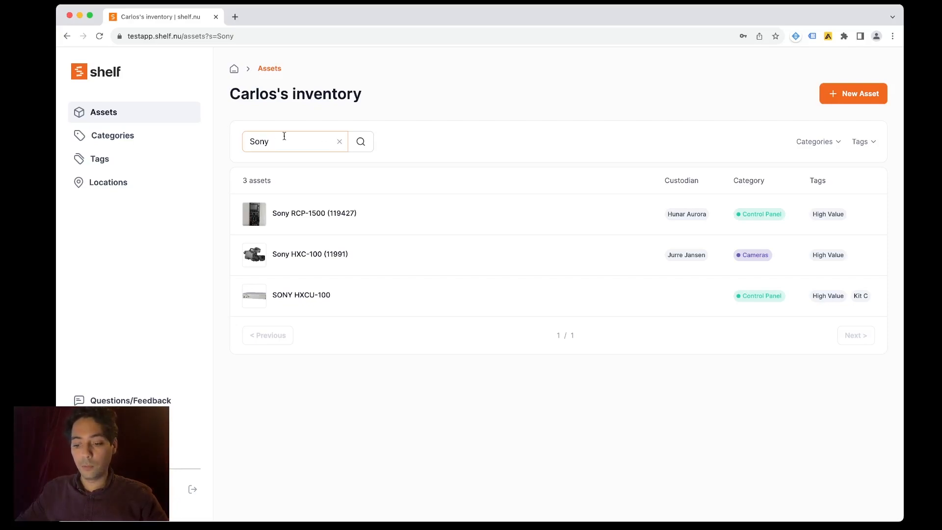
{"action": "left_click", "coordinate": [339, 142]}
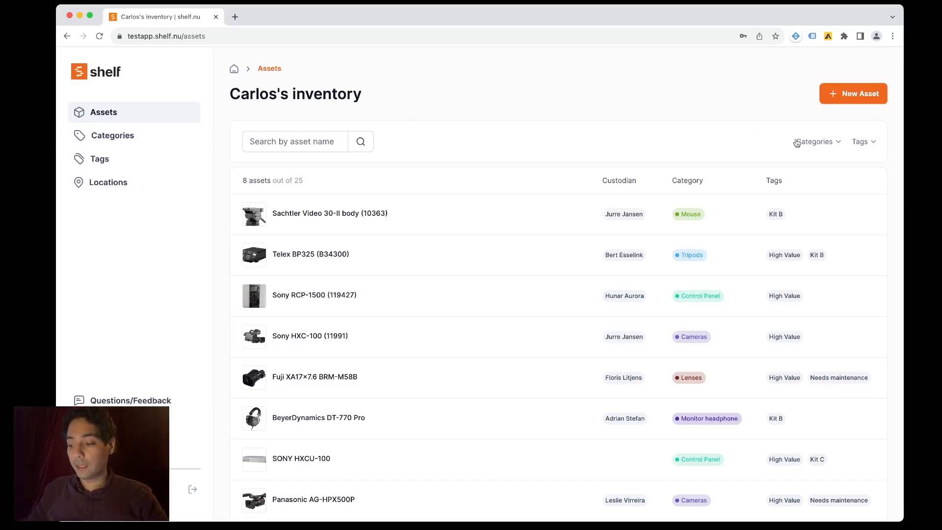
{"action": "left_click", "coordinate": [862, 145]}
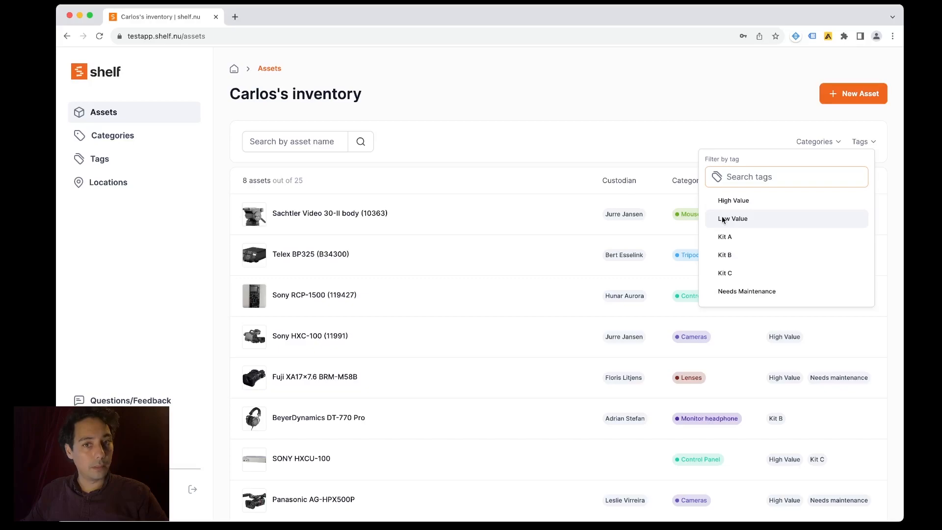
{"action": "left_click", "coordinate": [730, 293]}
{"action": "left_click", "coordinate": [633, 140]}
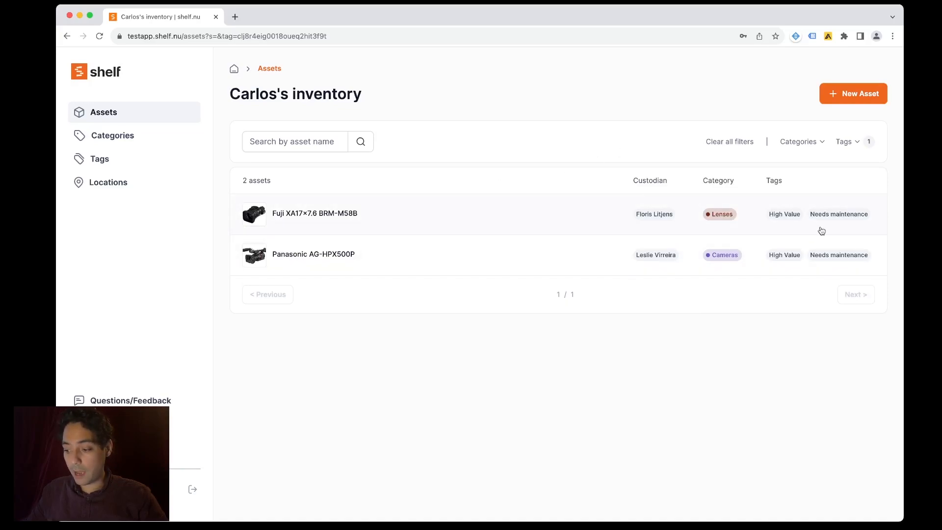
{"action": "left_click", "coordinate": [852, 149]}
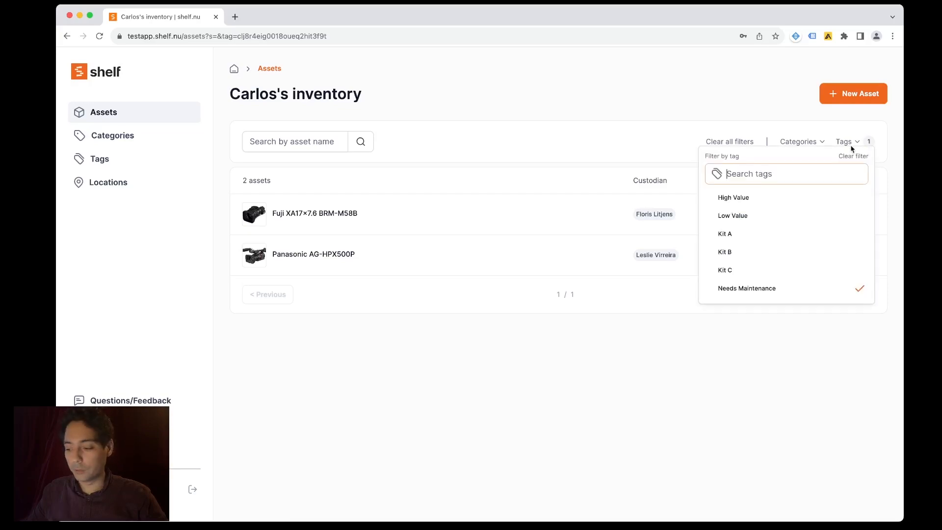
{"action": "left_click", "coordinate": [785, 295]}
{"action": "left_click", "coordinate": [646, 151]}
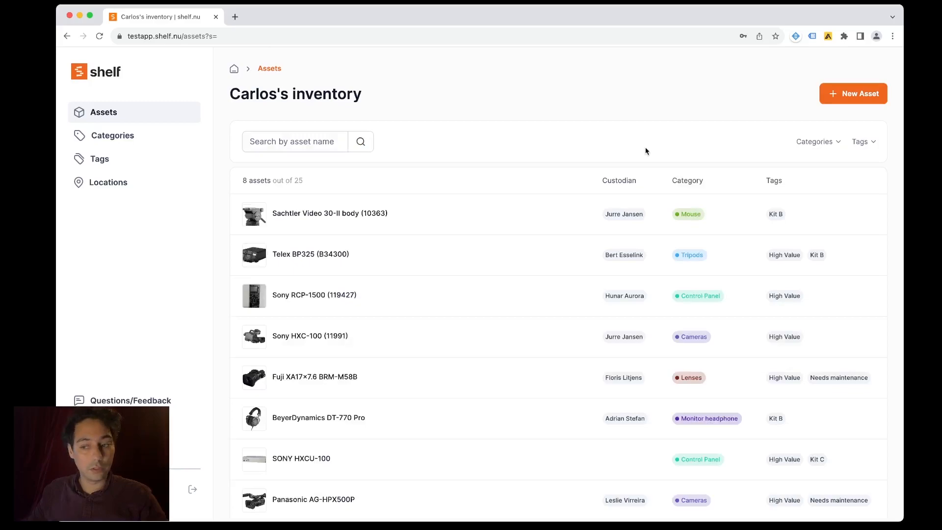
- Filter by the Needs Maintenance tag, clear all filters, then open the Sachtler Video 30-II body (10363) asset
{"action": "left_click", "coordinate": [873, 145]}
{"action": "left_click", "coordinate": [796, 293]}
{"action": "left_click", "coordinate": [660, 132]}
{"action": "left_click", "coordinate": [723, 144]}
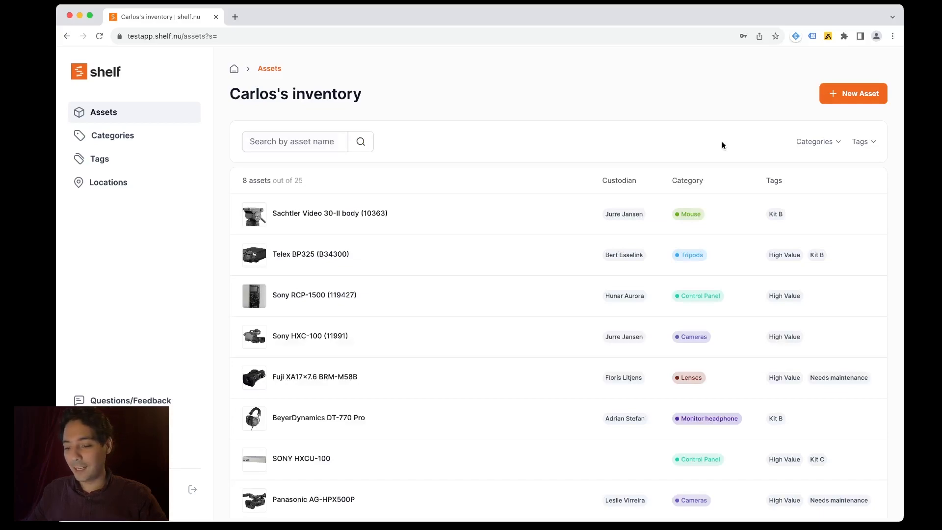
{"action": "left_click", "coordinate": [434, 212]}
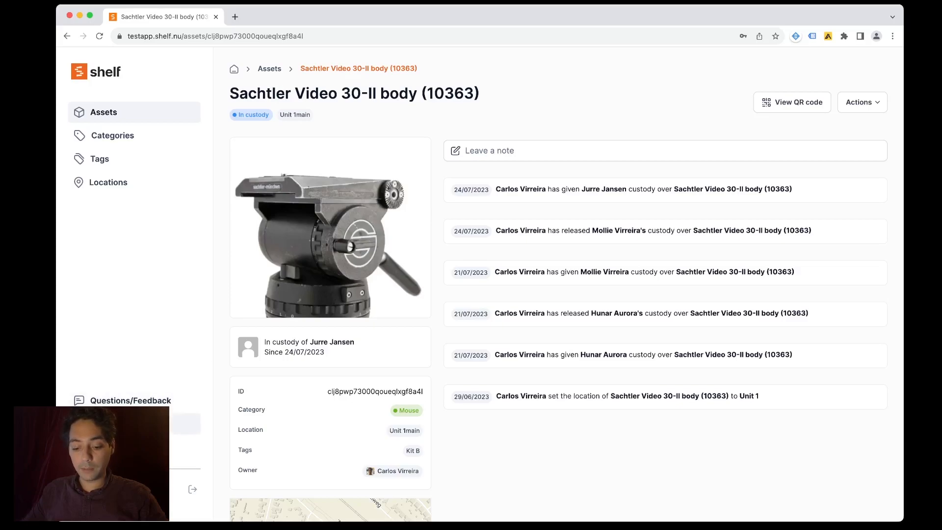
- Open the 'Leave a note' editor on the Sachtler Video 30-II body asset page
{"action": "left_click", "coordinate": [147, 447]}
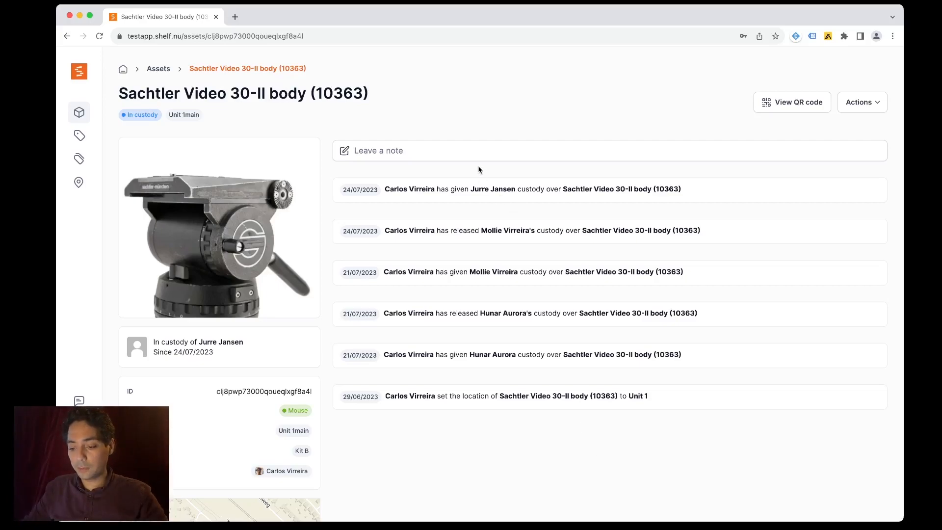
{"action": "left_click", "coordinate": [479, 152]}
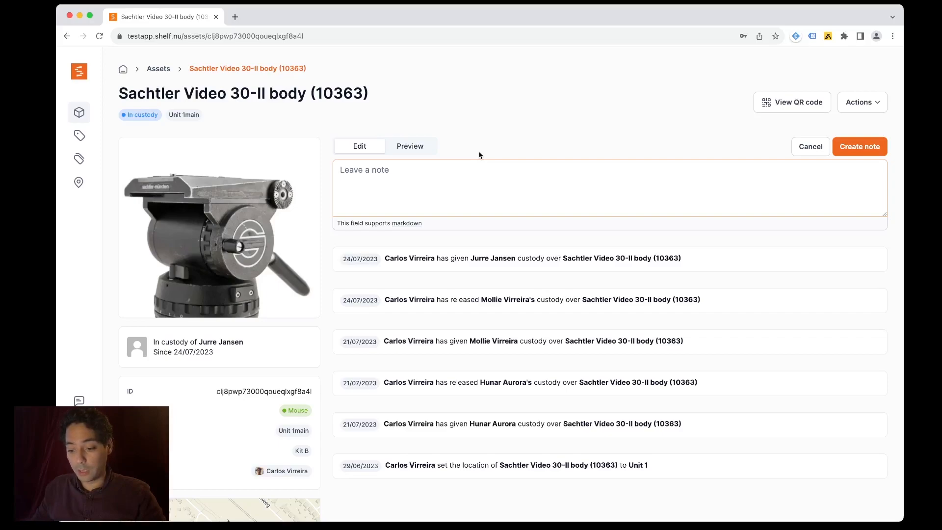
- Post the note 'Used on a shoot, some of the components could use a bit of maintenance, they sound a bit rusty.'
{"action": "type", "text": "Used on "}
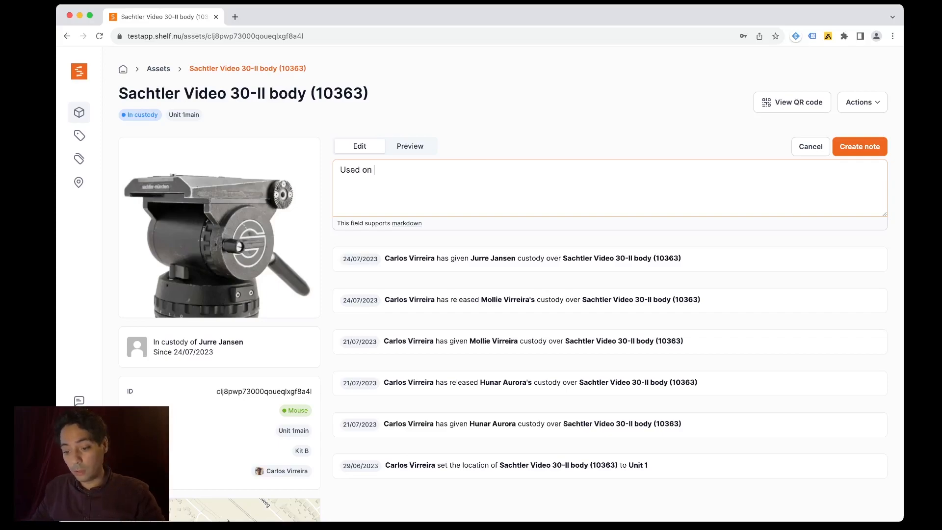
{"action": "type", "text": "a sh"}
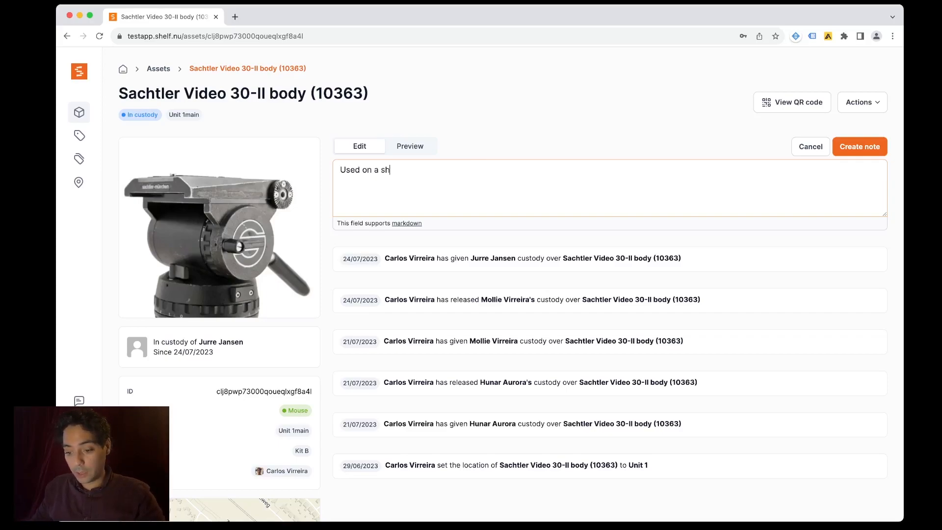
{"action": "type", "text": "oot, somee of the"}
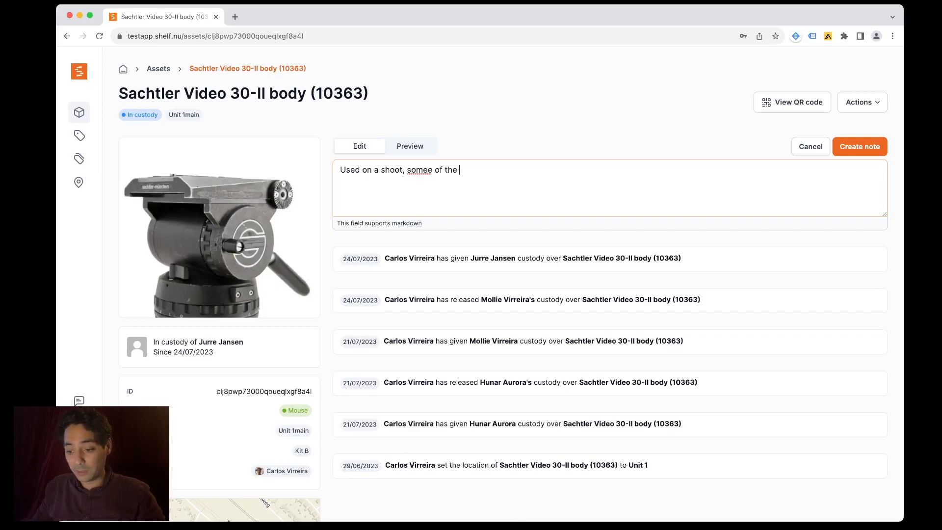
{"action": "left_click", "coordinate": [428, 170]}
{"action": "key", "text": "BackSpace"}
{"action": "key", "text": "Down"}
{"action": "type", "text": "coon"}
{"action": "key", "text": "BackSpace"}
{"action": "key", "text": "BackSpace"}
{"action": "key", "text": "BackSpace"}
{"action": "type", "text": "ommpo"}
{"action": "key", "text": "BackSpace"}
{"action": "key", "text": "BackSpace"}
{"action": "key", "text": "BackSpace"}
{"action": "type", "text": "ponents "}
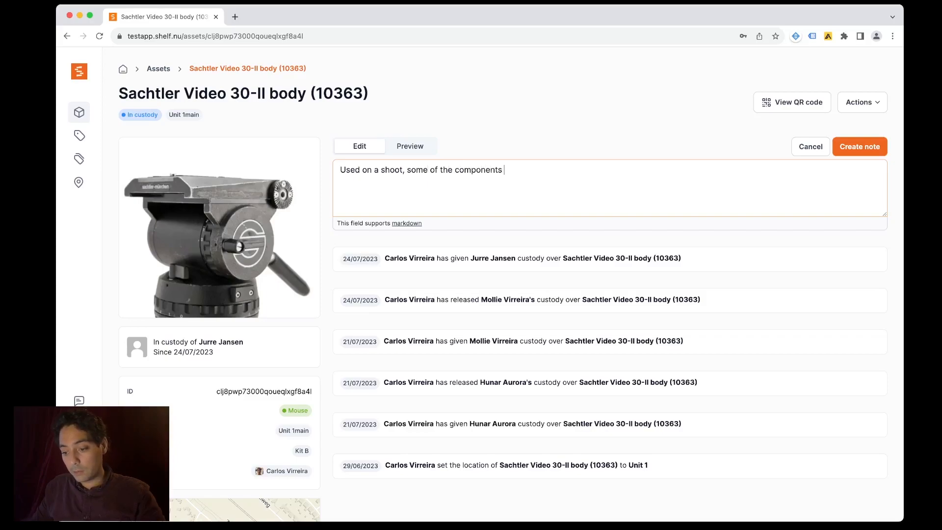
{"action": "type", "text": "could use a bit of "}
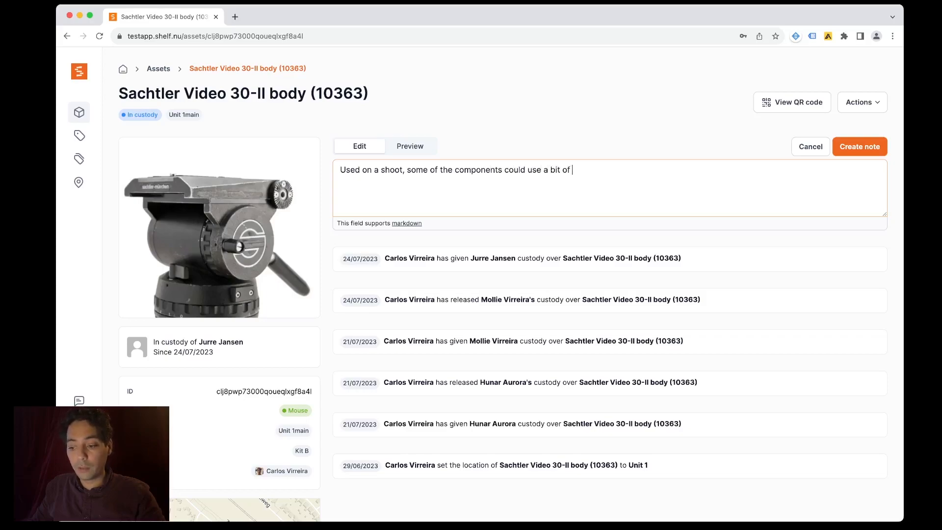
{"action": "type", "text": "maintenance, "}
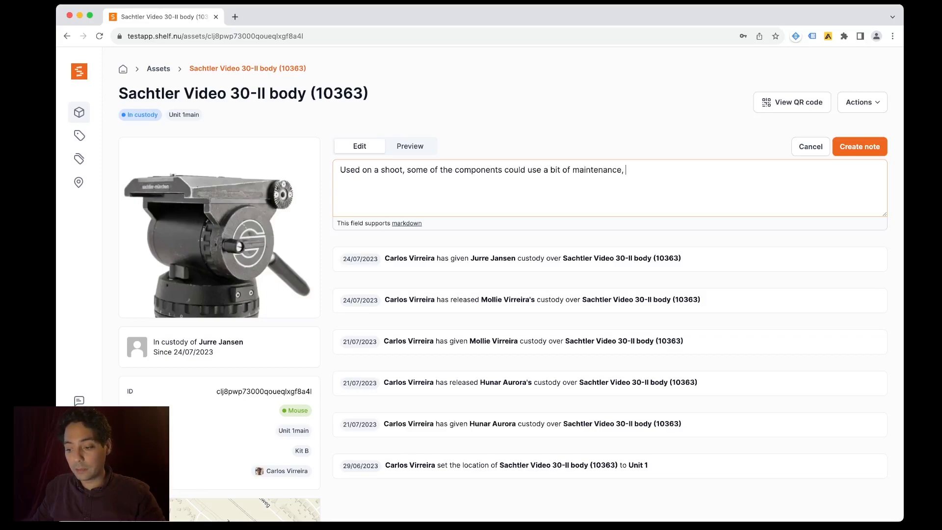
{"action": "type", "text": "they sound a"}
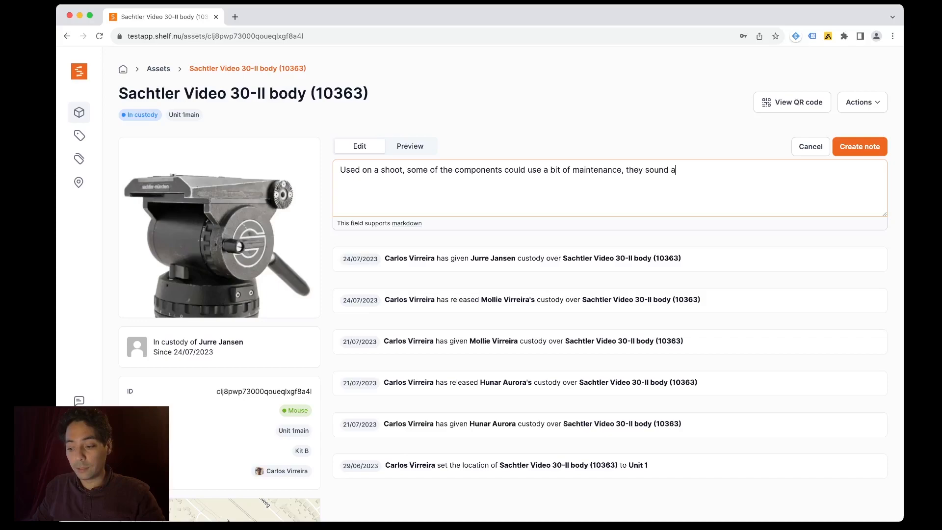
{"action": "type", "text": " bit rusty."}
{"action": "key", "text": "super+Return"}
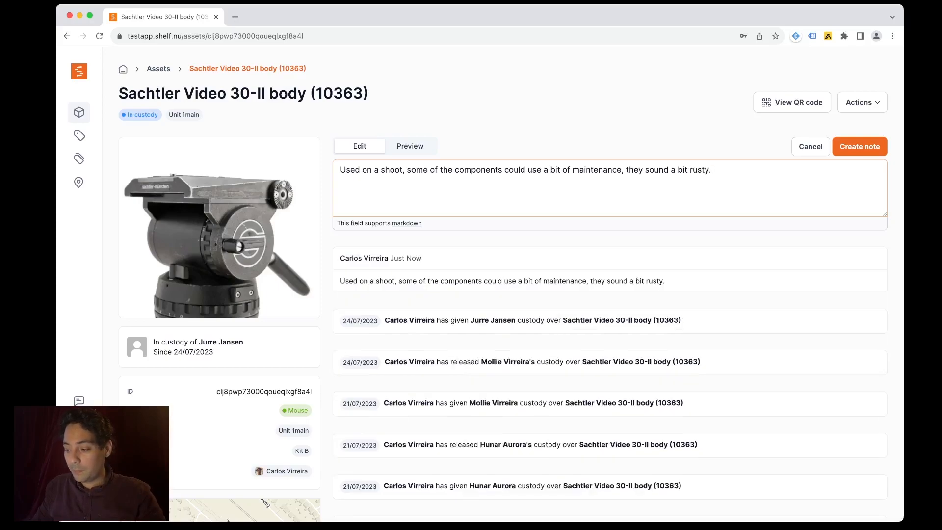
{"action": "left_click", "coordinate": [649, 136]}
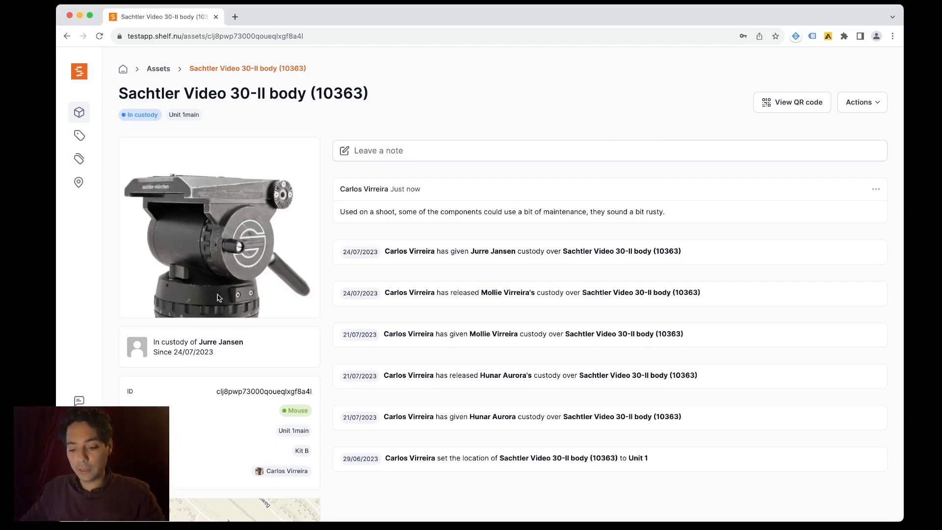
- Scroll the Sachtler asset page to check the maintenance note above the custody and location history
{"action": "scroll", "coordinate": [218, 297], "scroll_direction": "down", "scroll_amount": 5}
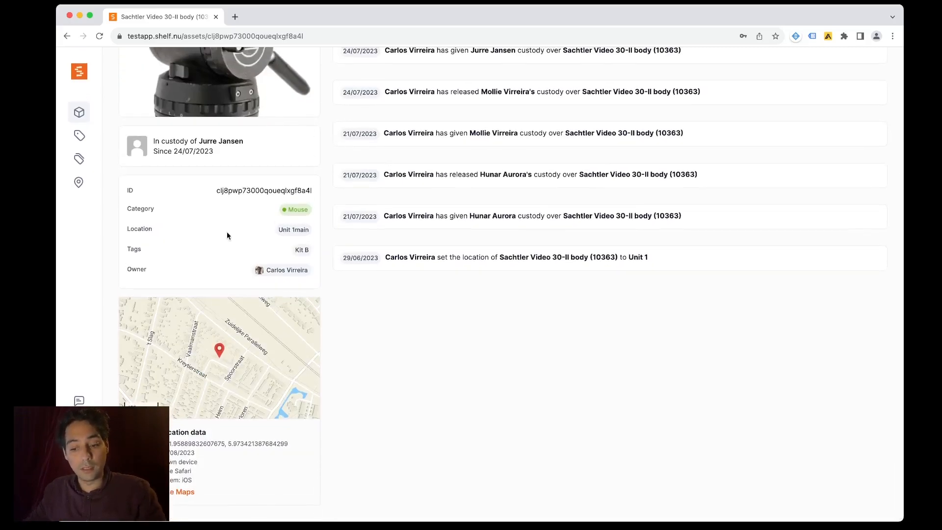
{"action": "double_click", "coordinate": [178, 153]}
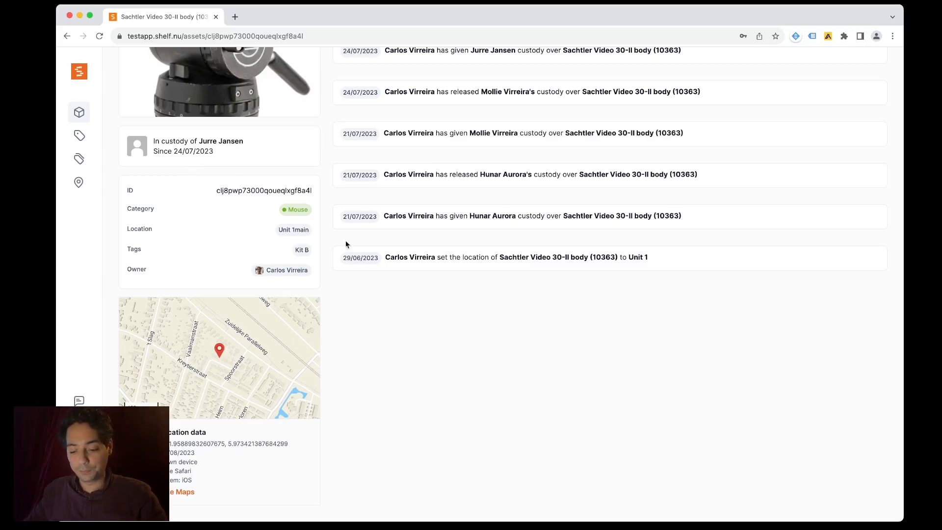
{"action": "scroll", "coordinate": [350, 246], "scroll_direction": "up", "scroll_amount": 5}
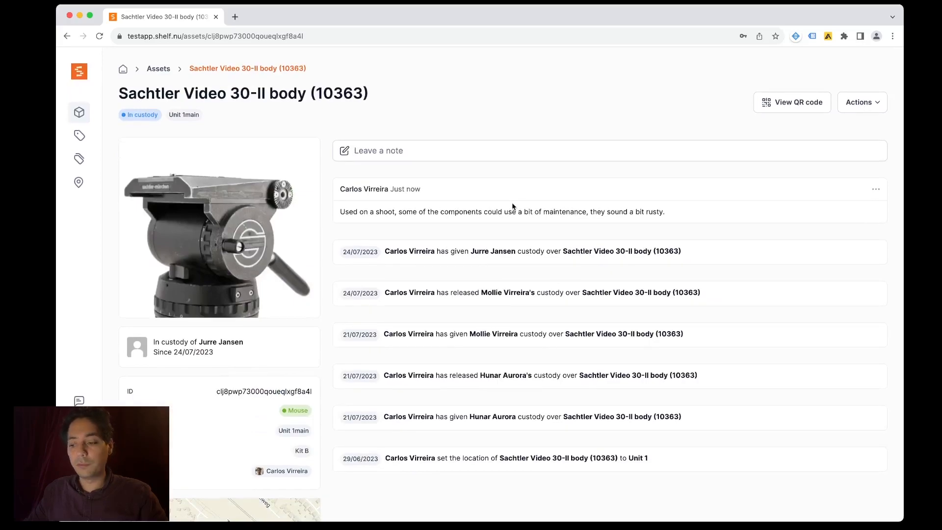
- Open the Sachtler asset's Download QR Code panel and expand its size options
{"action": "left_click", "coordinate": [805, 110]}
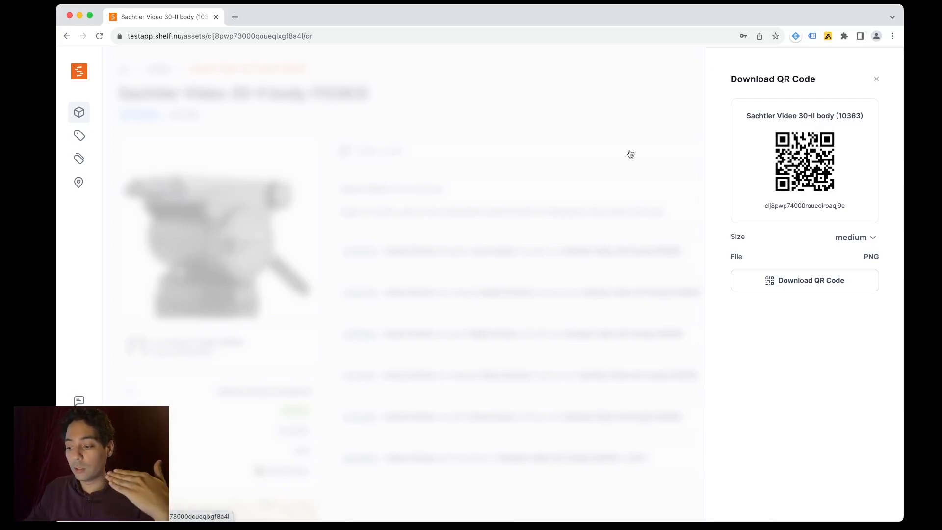
{"action": "left_click", "coordinate": [856, 238]}
- Set the QR code size to large and close the QR code panel
{"action": "left_click", "coordinate": [854, 253]}
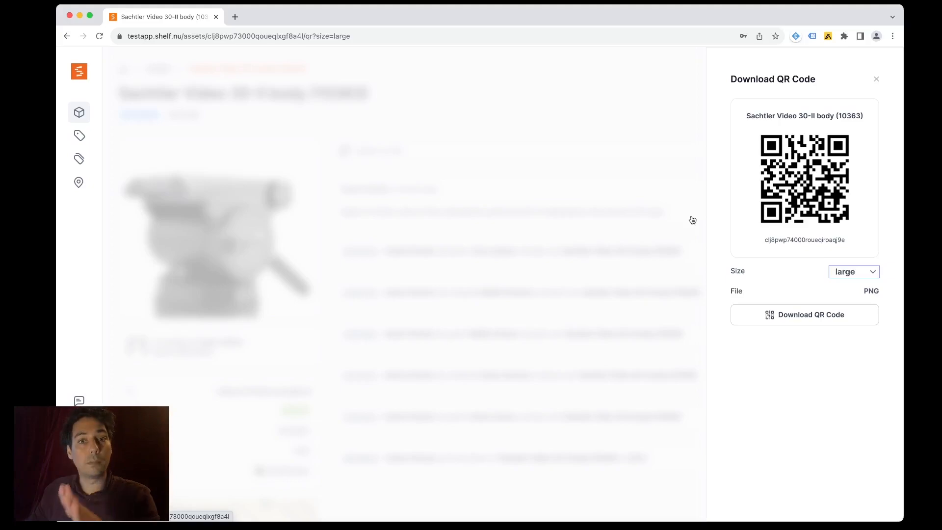
{"action": "left_click", "coordinate": [656, 214]}
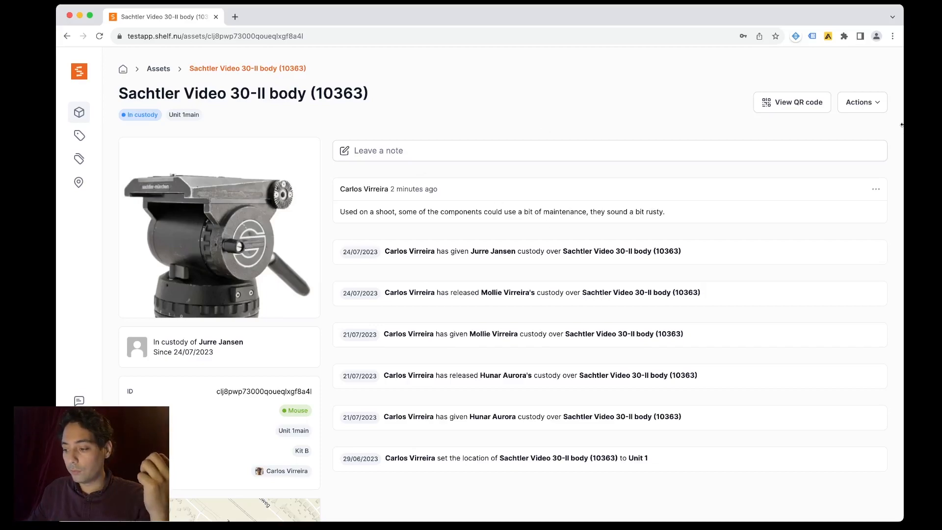
- Open the asset's Actions menu showing Release Custody, Edit and Delete
{"action": "left_click", "coordinate": [876, 109]}
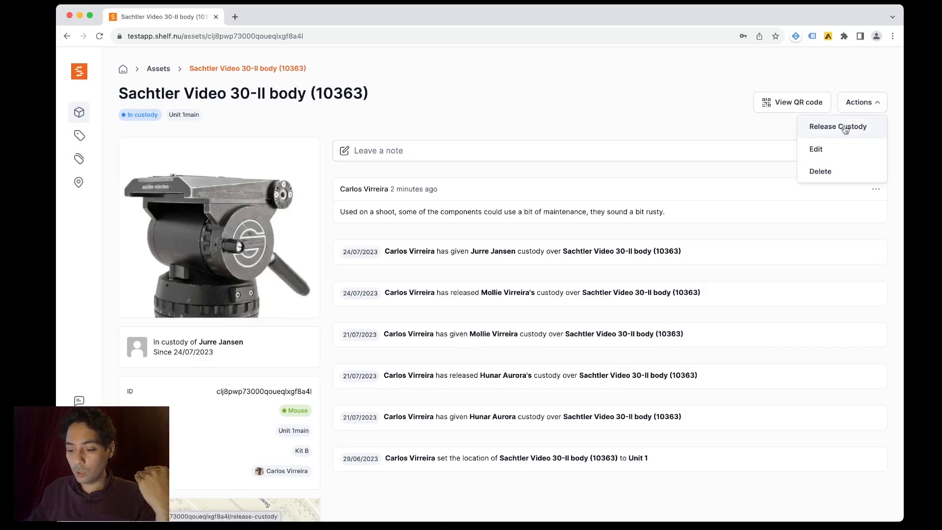
- Edit the asset to add the description 'Small description.', save, and return to its overview
{"action": "left_click", "coordinate": [833, 155]}
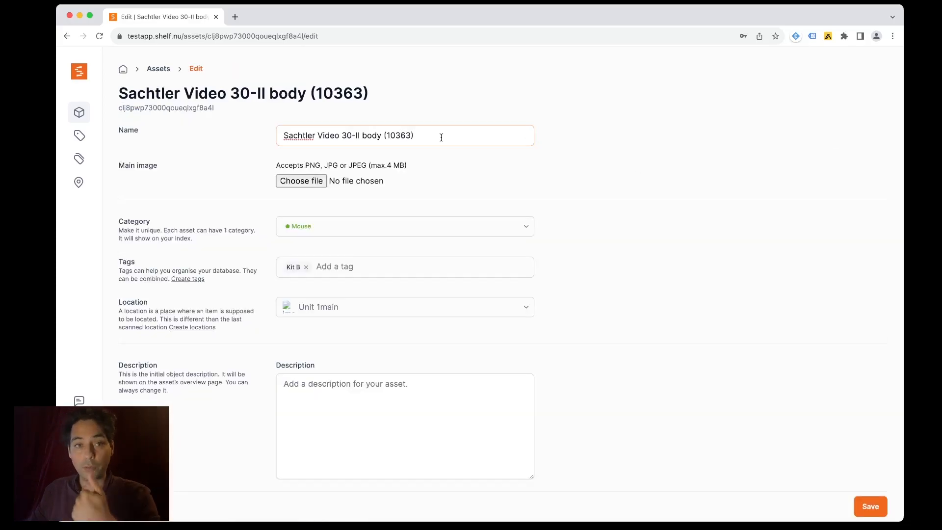
{"action": "scroll", "coordinate": [442, 138], "scroll_direction": "down", "scroll_amount": 1}
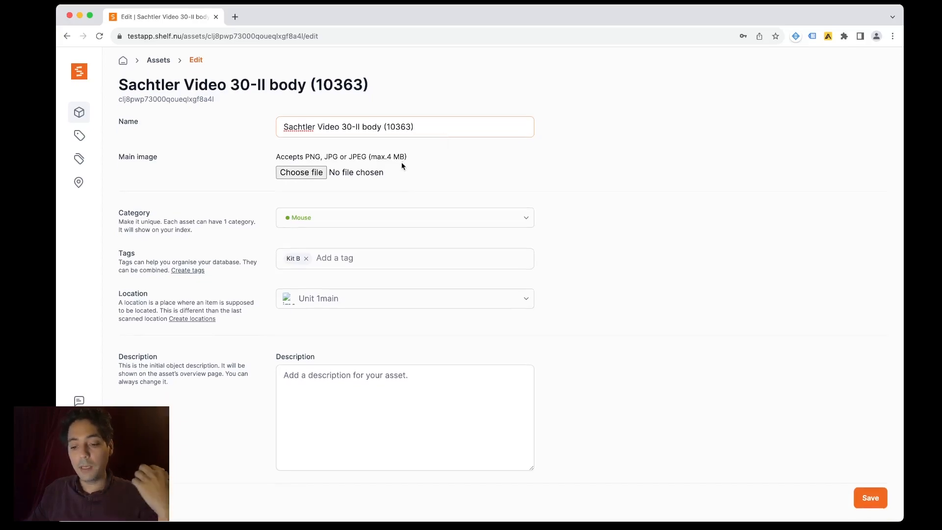
{"action": "scroll", "coordinate": [402, 163], "scroll_direction": "down", "scroll_amount": 1}
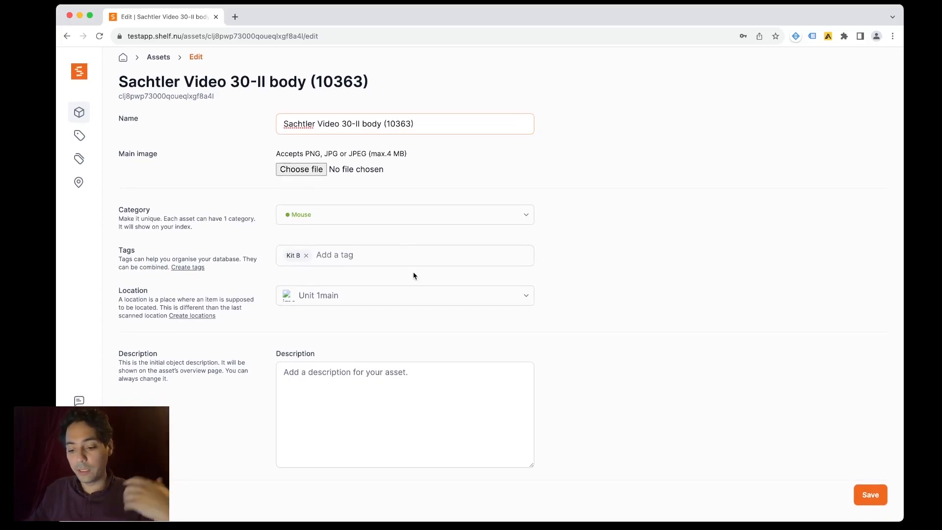
{"action": "left_click", "coordinate": [421, 391]}
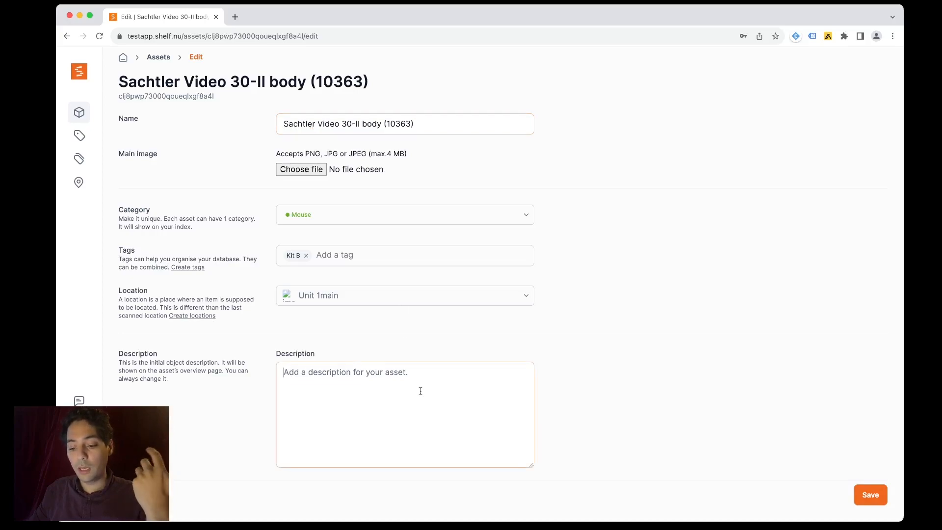
{"action": "type", "text": "Small descrip"}
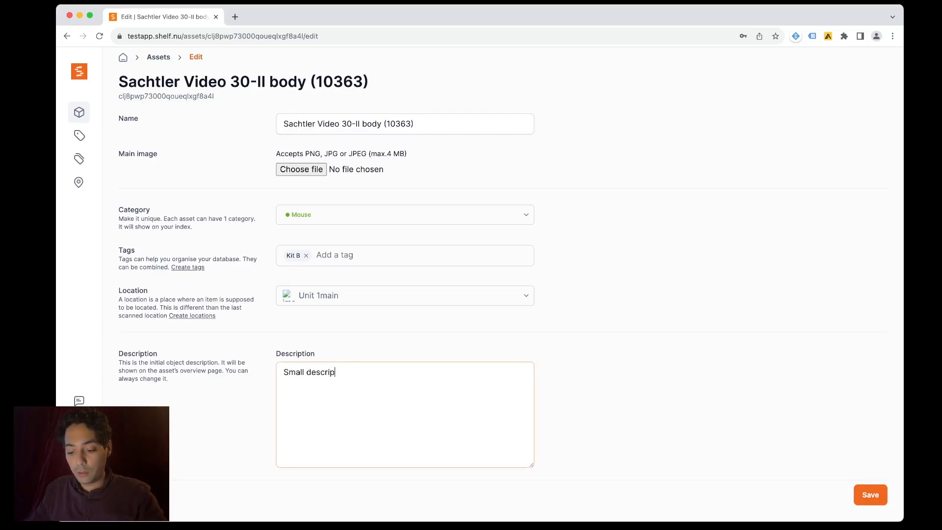
{"action": "type", "text": "tion."}
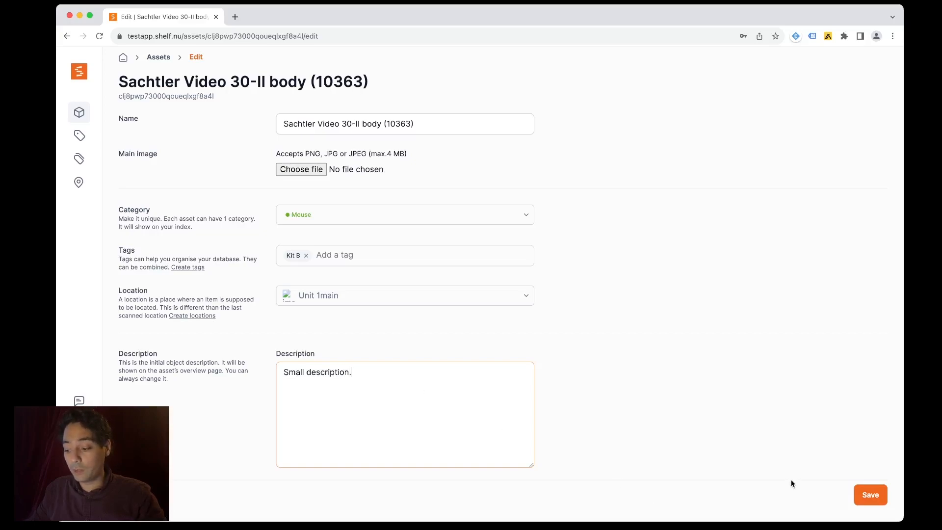
{"action": "left_click", "coordinate": [862, 489]}
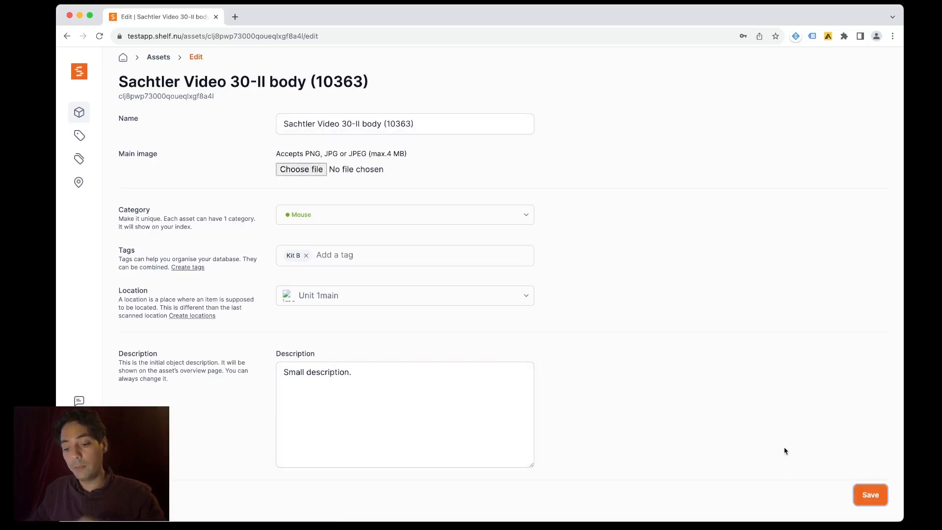
{"action": "left_click", "coordinate": [870, 494]}
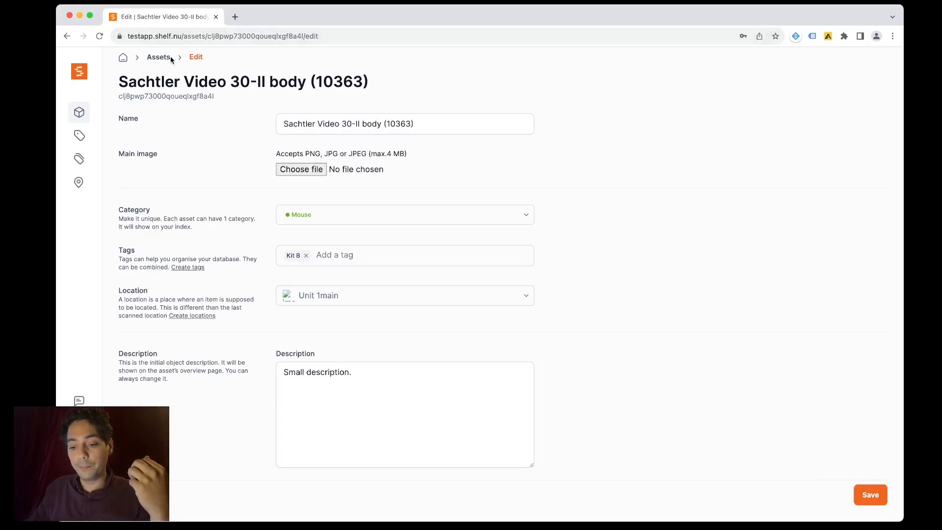
{"action": "left_click", "coordinate": [67, 35]}
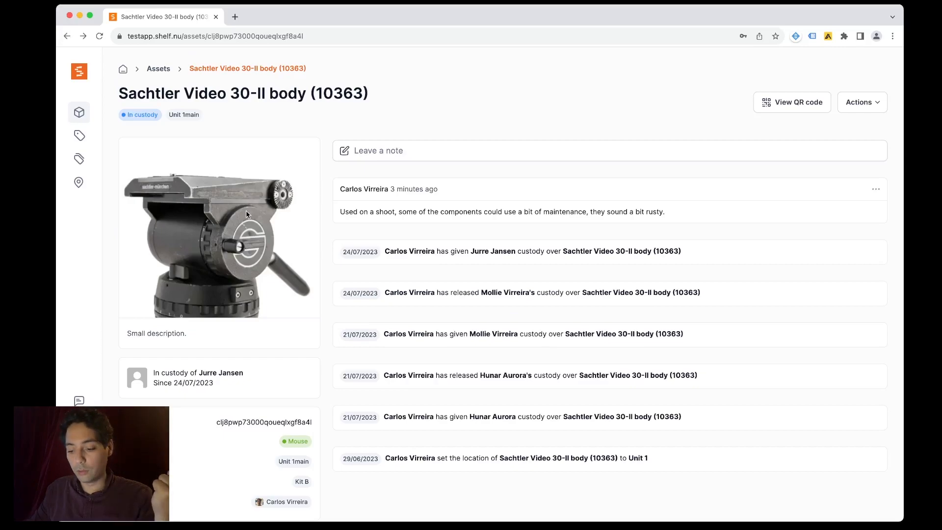
{"action": "scroll", "coordinate": [443, 306], "scroll_direction": "down", "scroll_amount": 1}
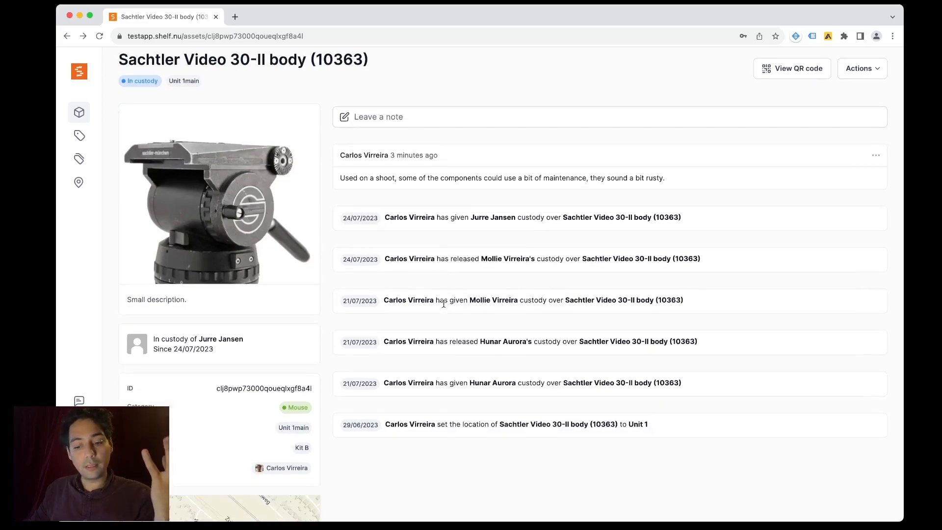
{"action": "scroll", "coordinate": [444, 304], "scroll_direction": "down", "scroll_amount": 1}
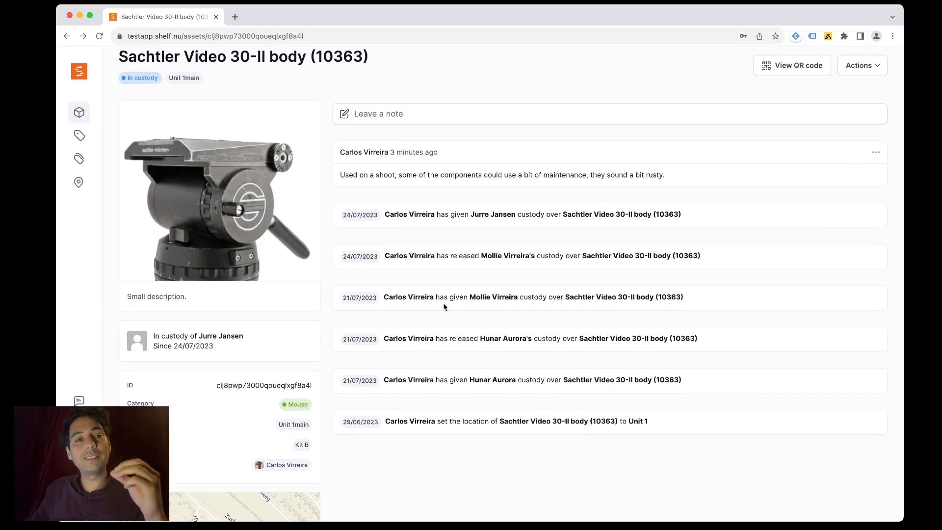
{"action": "scroll", "coordinate": [444, 307], "scroll_direction": "down", "scroll_amount": 5}
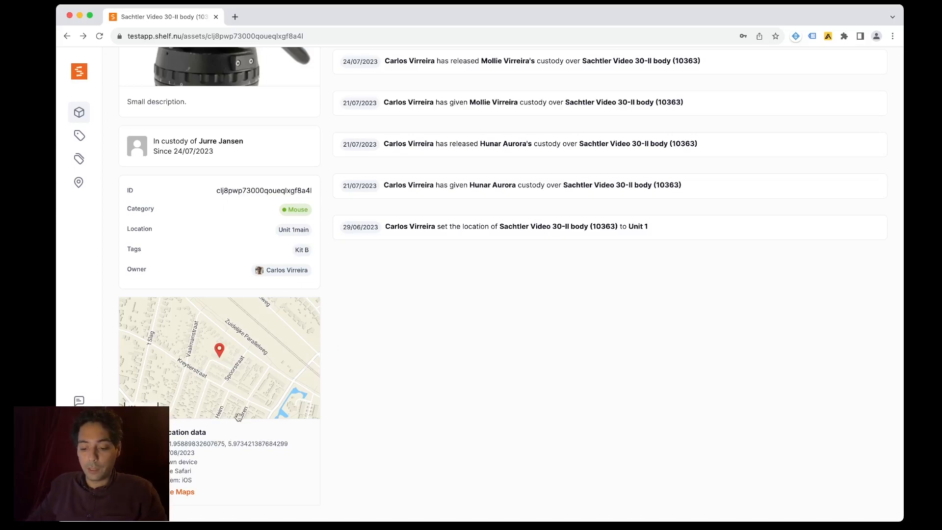
{"action": "scroll", "coordinate": [238, 416], "scroll_direction": "up", "scroll_amount": 2}
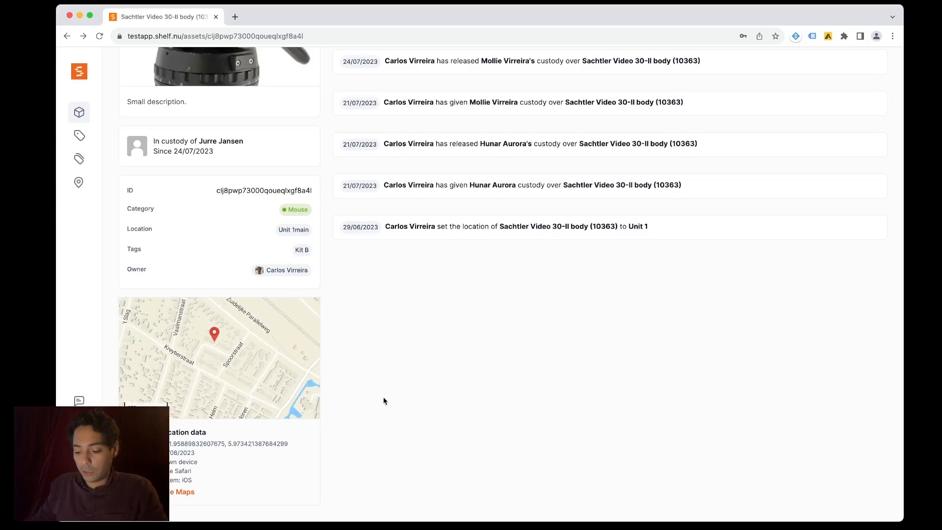
{"action": "scroll", "coordinate": [395, 408], "scroll_direction": "up", "scroll_amount": 5}
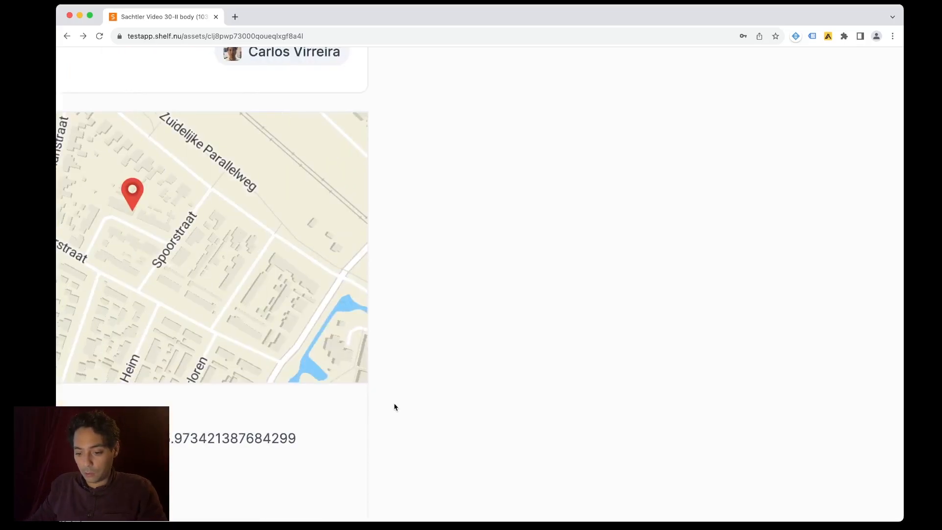
{"action": "scroll", "coordinate": [395, 407], "scroll_direction": "left", "scroll_amount": 4}
{"action": "scroll", "coordinate": [395, 407], "scroll_direction": "down", "scroll_amount": 3}
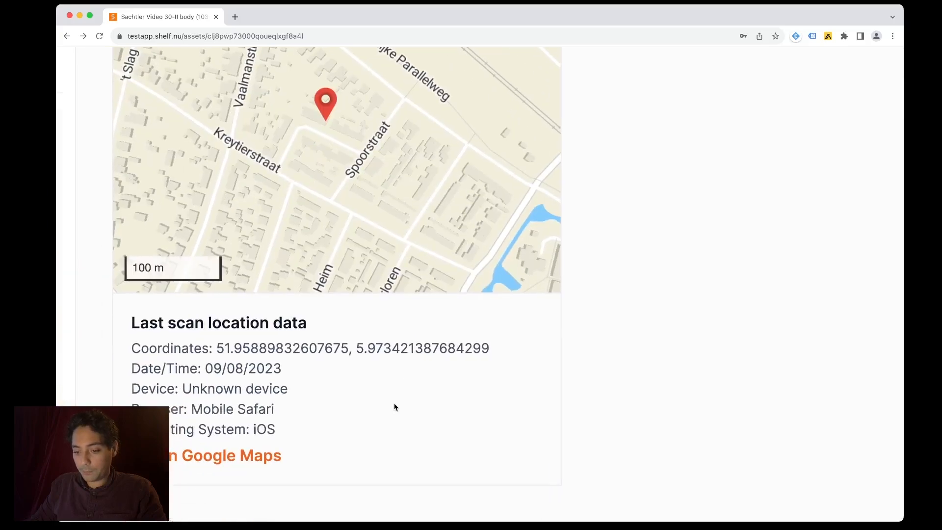
{"action": "scroll", "coordinate": [395, 408], "scroll_direction": "up", "scroll_amount": 2}
{"action": "scroll", "coordinate": [396, 407], "scroll_direction": "left", "scroll_amount": 2}
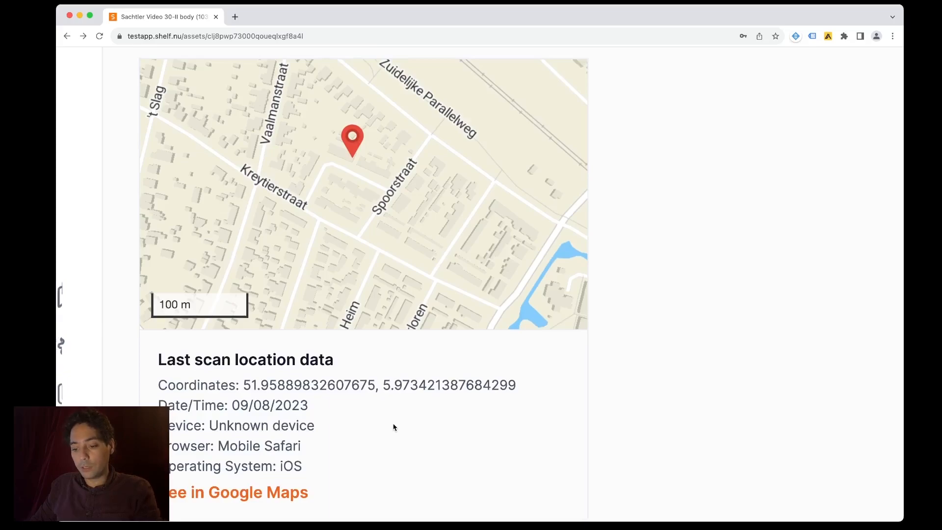
{"action": "scroll", "coordinate": [395, 423], "scroll_direction": "down", "scroll_amount": 5}
{"action": "scroll", "coordinate": [393, 427], "scroll_direction": "up", "scroll_amount": 3}
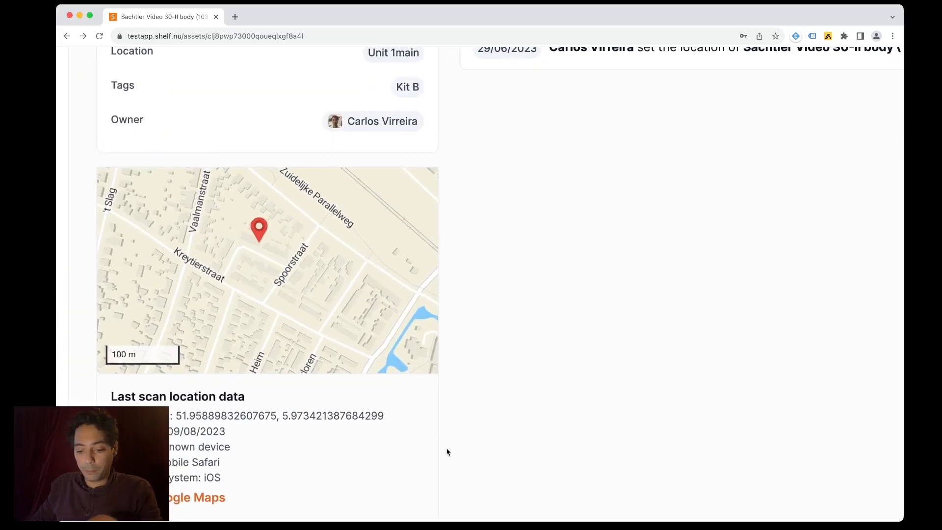
{"action": "scroll", "coordinate": [487, 417], "scroll_direction": "up", "scroll_amount": 5}
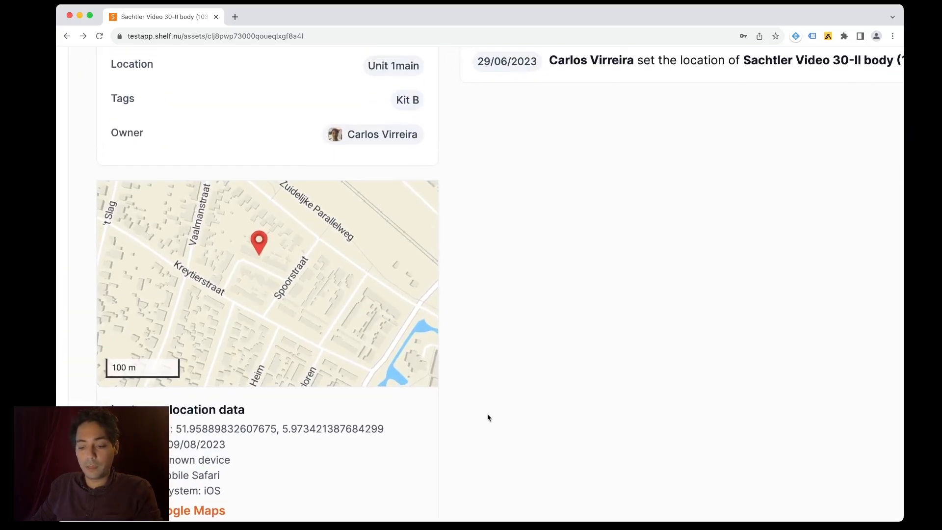
{"action": "scroll", "coordinate": [488, 417], "scroll_direction": "up", "scroll_amount": 10}
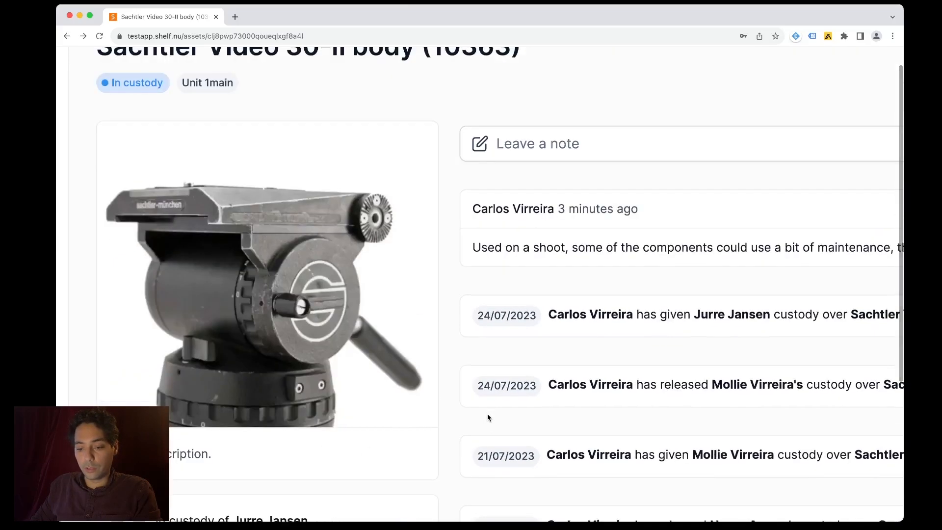
{"action": "scroll", "coordinate": [487, 449], "scroll_direction": "down", "scroll_amount": 5}
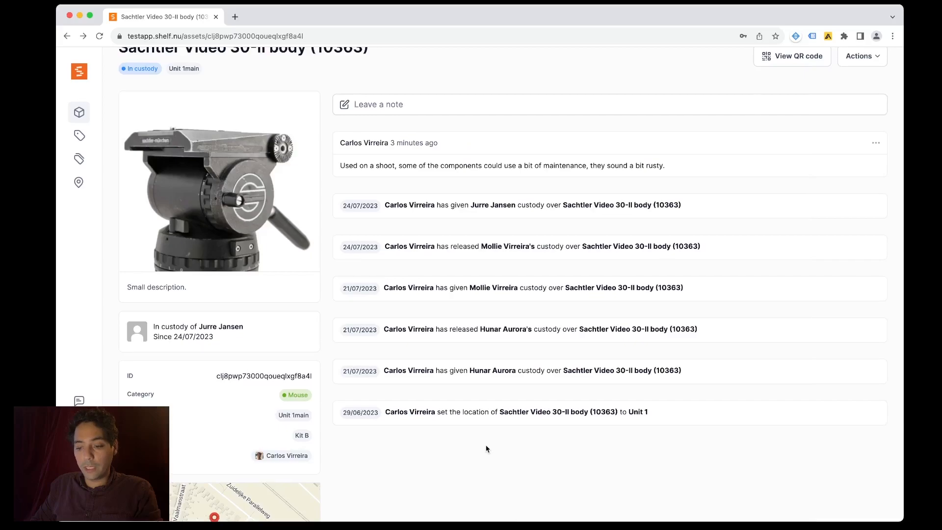
{"action": "scroll", "coordinate": [486, 449], "scroll_direction": "up", "scroll_amount": 2}
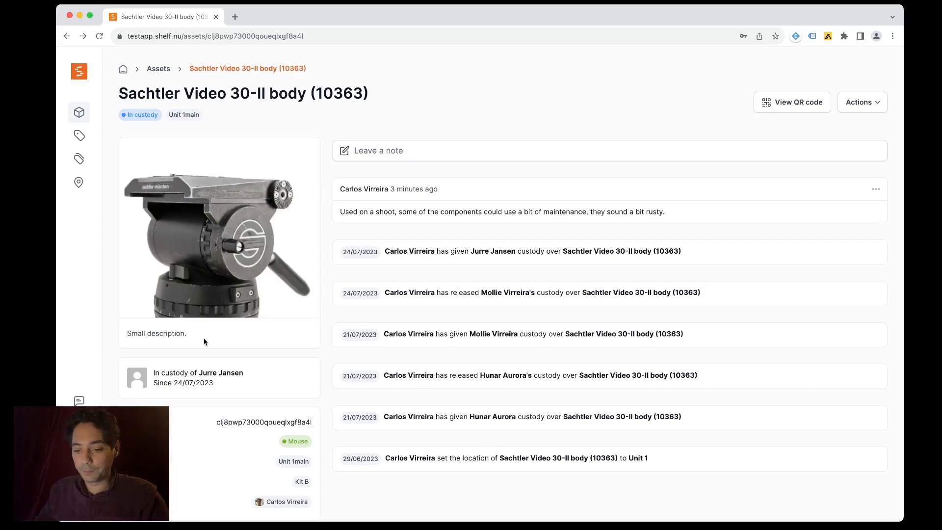
- Go to the Categories page from the sidebar to see all asset categories
{"action": "left_click", "coordinate": [79, 135]}
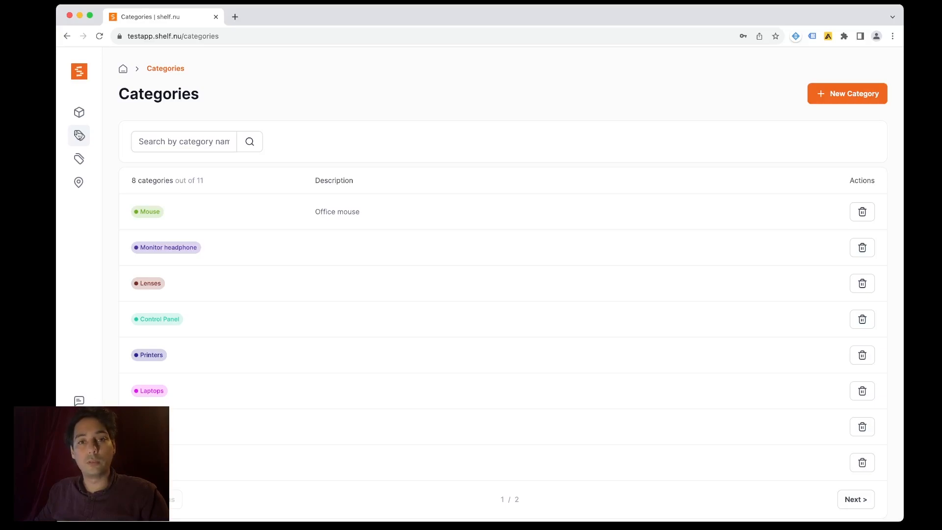
- Create a category 'Vehicles' described as 'to have an inventory of vehicles'
{"action": "left_click", "coordinate": [813, 90]}
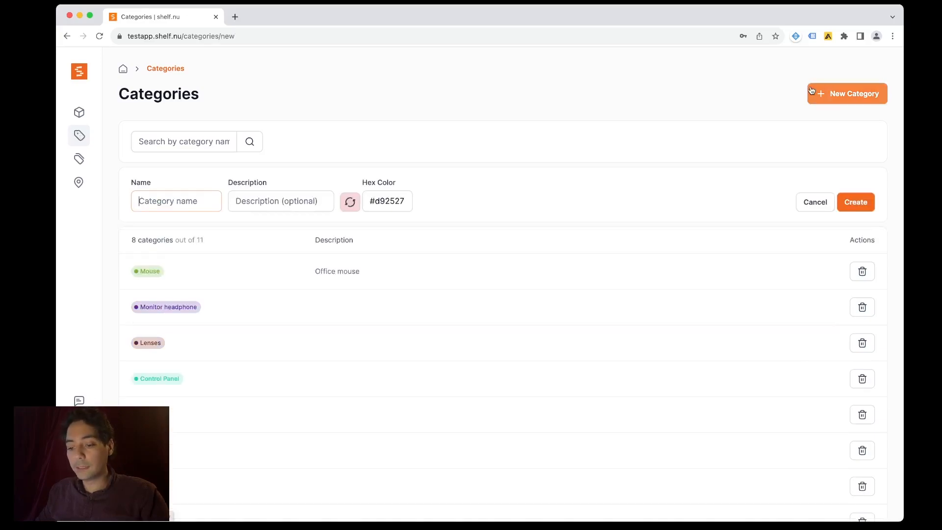
{"action": "type", "text": "Vehicles"}
{"action": "key", "text": "Left"}
{"action": "key", "text": "Left"}
{"action": "key", "text": "Left"}
{"action": "key", "text": "BackSpace"}
{"action": "key", "text": "Tab"}
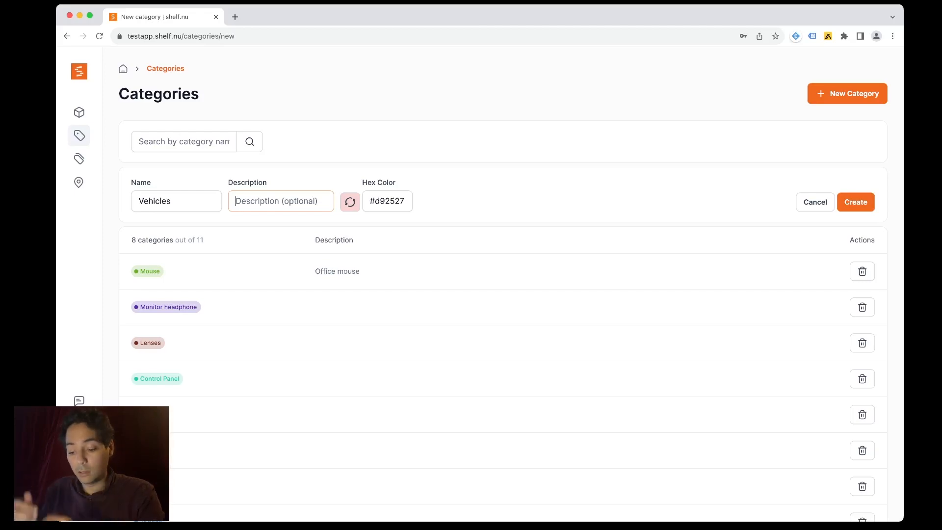
{"action": "type", "text": "to have an inventory of vehicles"}
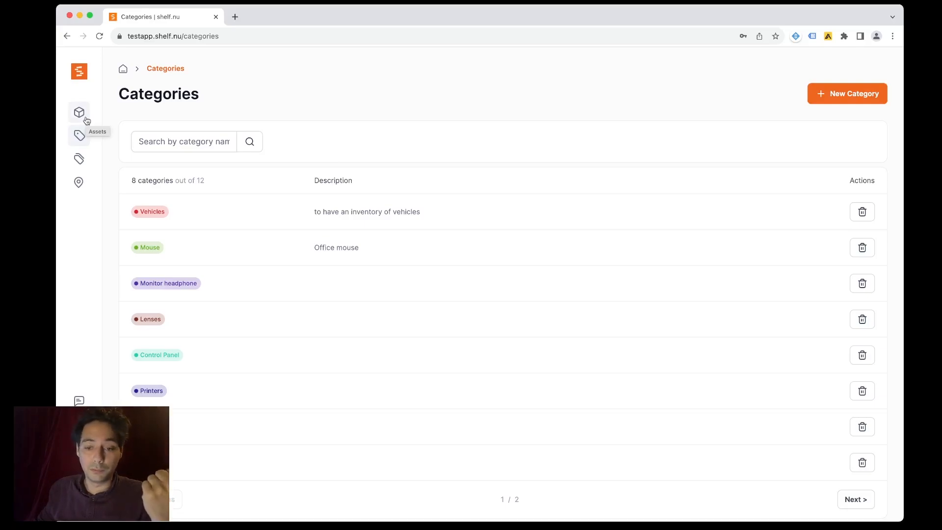
{"action": "left_click", "coordinate": [87, 159]}
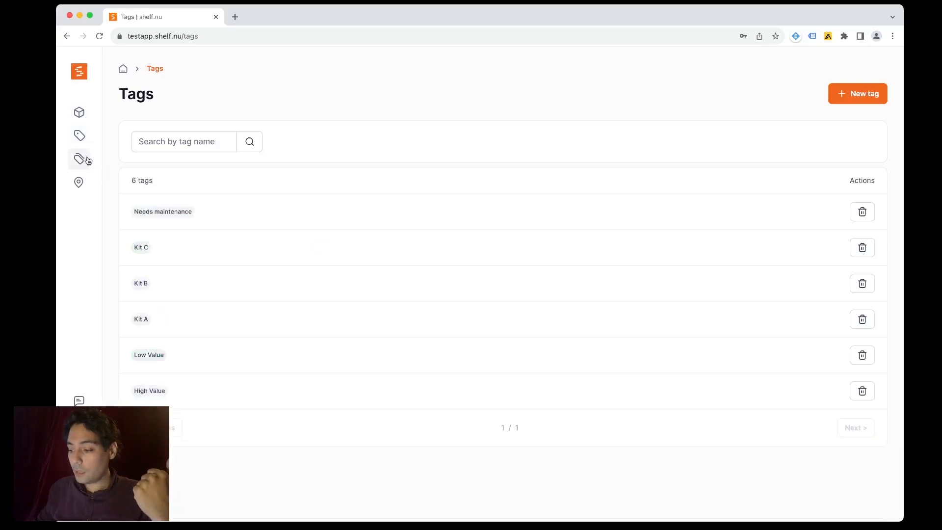
{"action": "left_click", "coordinate": [80, 136]}
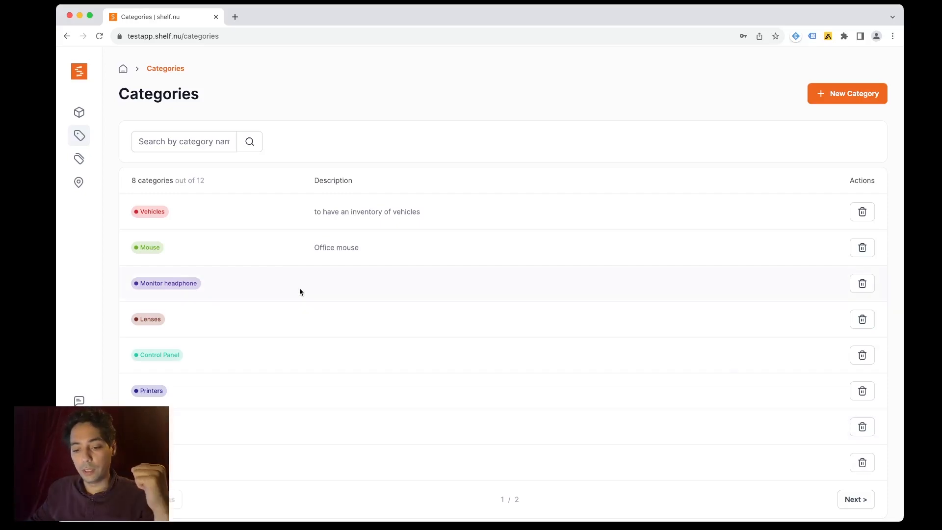
- Look over the Tags list, then open the Locations page
{"action": "left_click", "coordinate": [80, 160]}
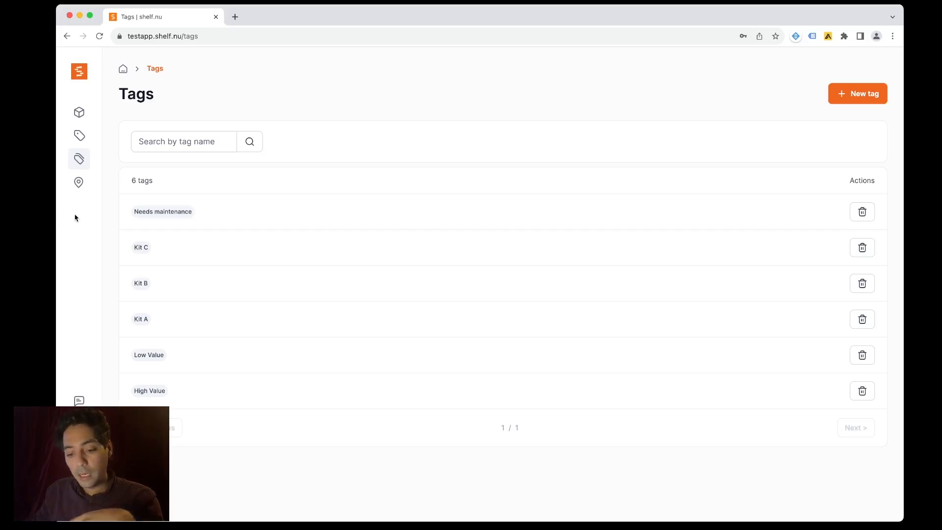
{"action": "left_click", "coordinate": [79, 189]}
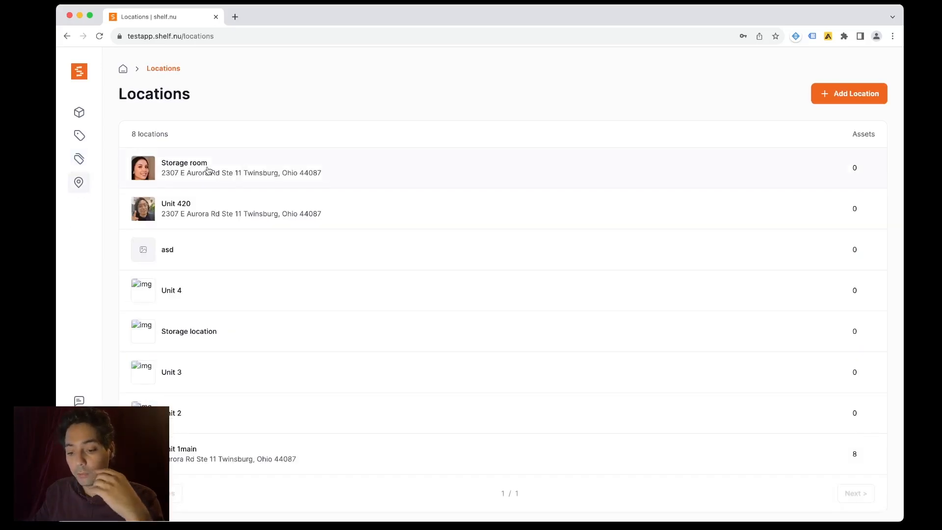
- Start a new location named 'Gear Room A' with its Arnhem, Netherlands street address
{"action": "scroll", "coordinate": [219, 196], "scroll_direction": "down", "scroll_amount": 1}
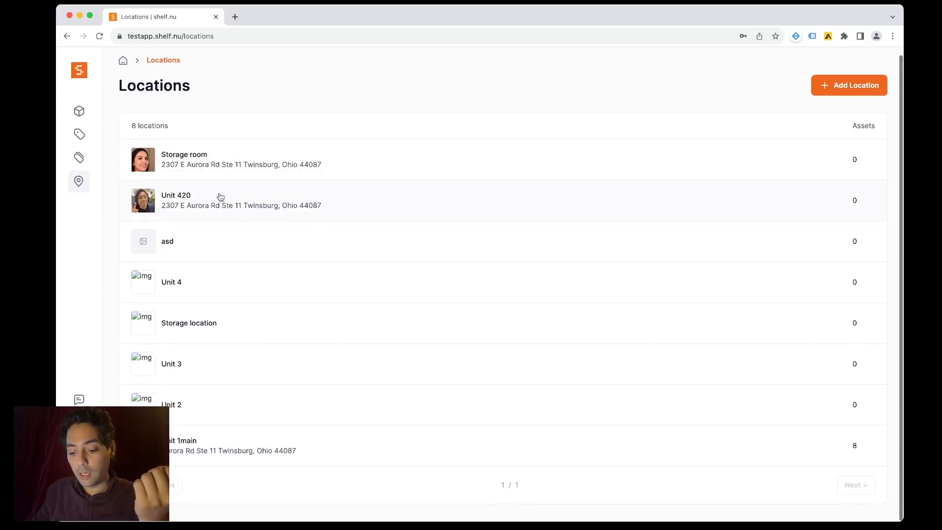
{"action": "left_click", "coordinate": [830, 83]}
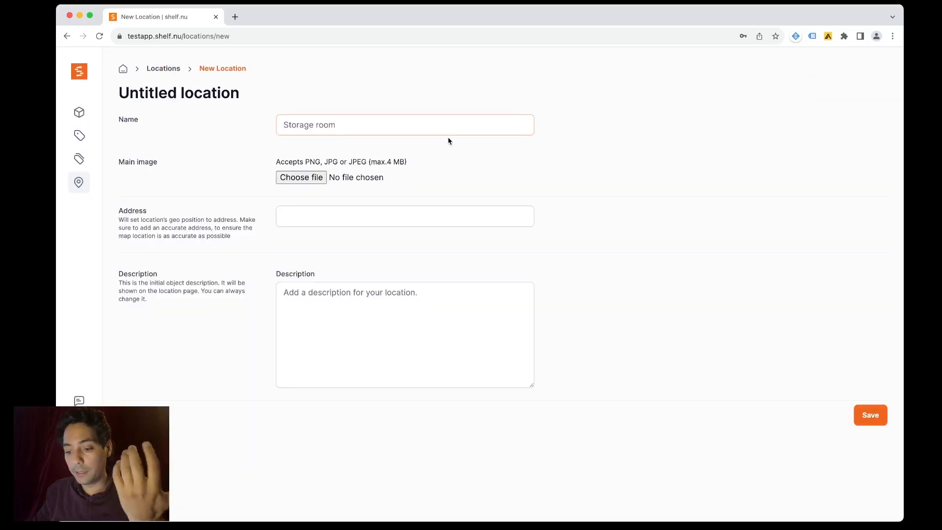
{"action": "type", "text": "G"}
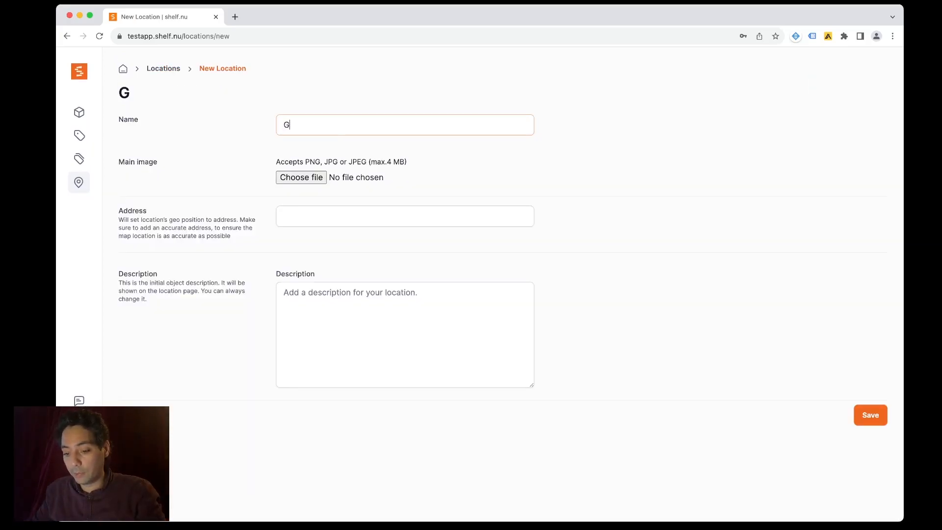
{"action": "type", "text": "ear Room A"}
{"action": "left_click", "coordinate": [330, 211]}
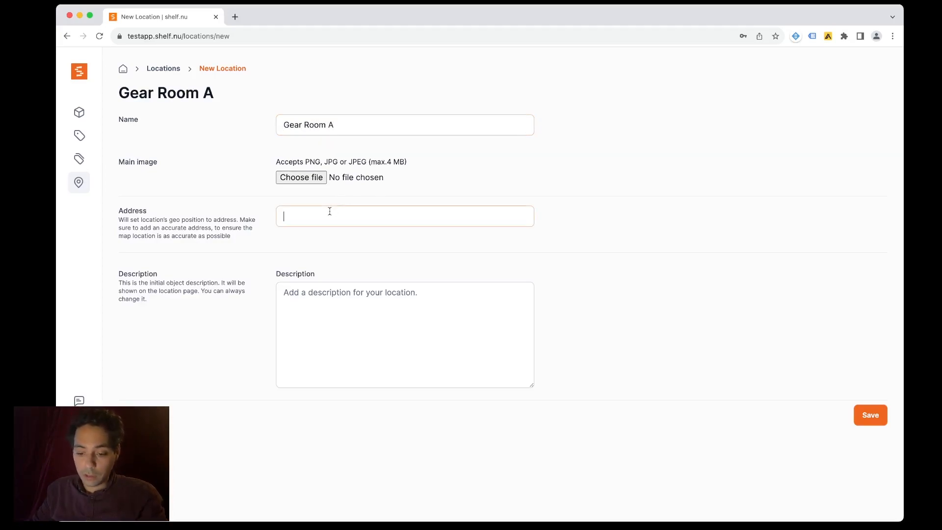
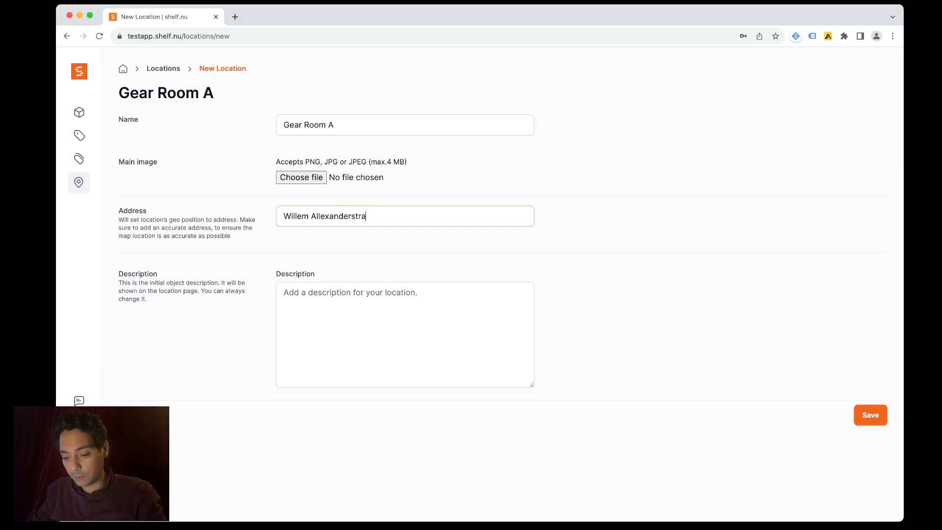
{"action": "key", "text": "super+a"}
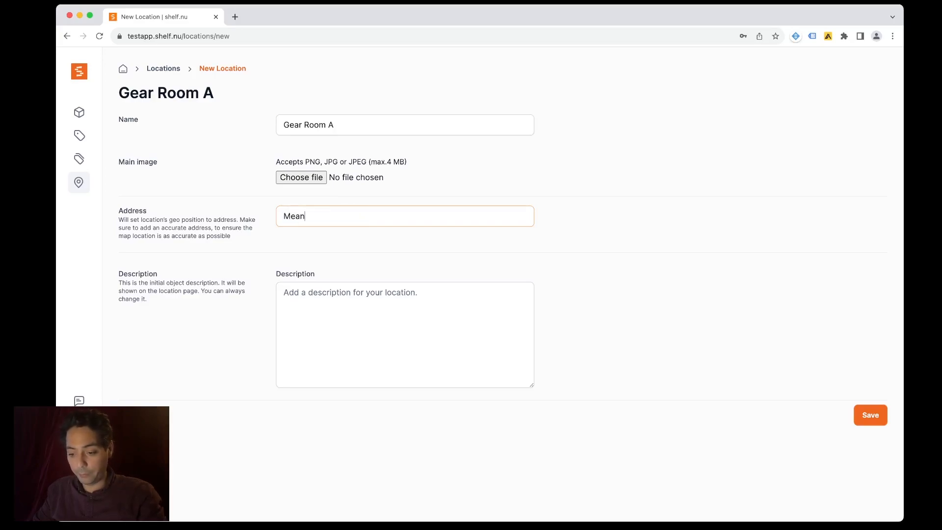
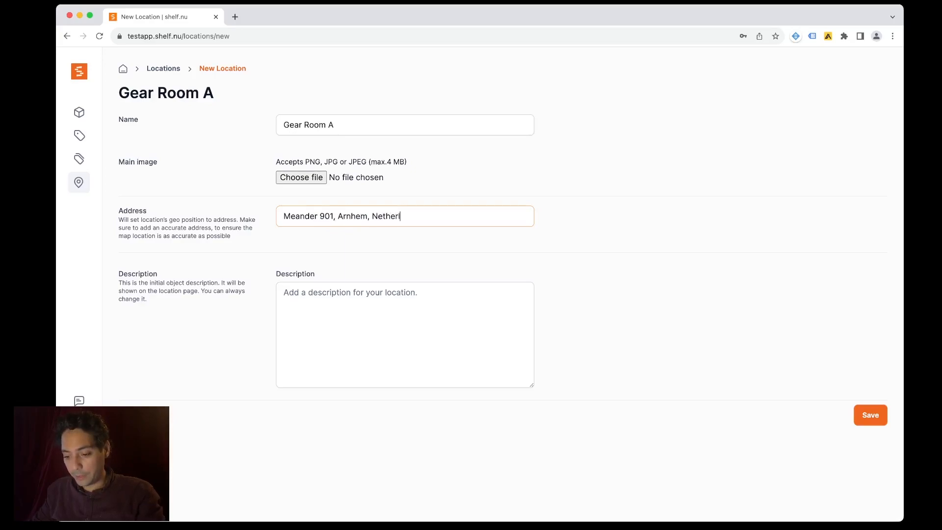
- Describe it as 'On this gear-room we keep all our shared camera equipment.'
{"action": "key", "text": "Tab"}
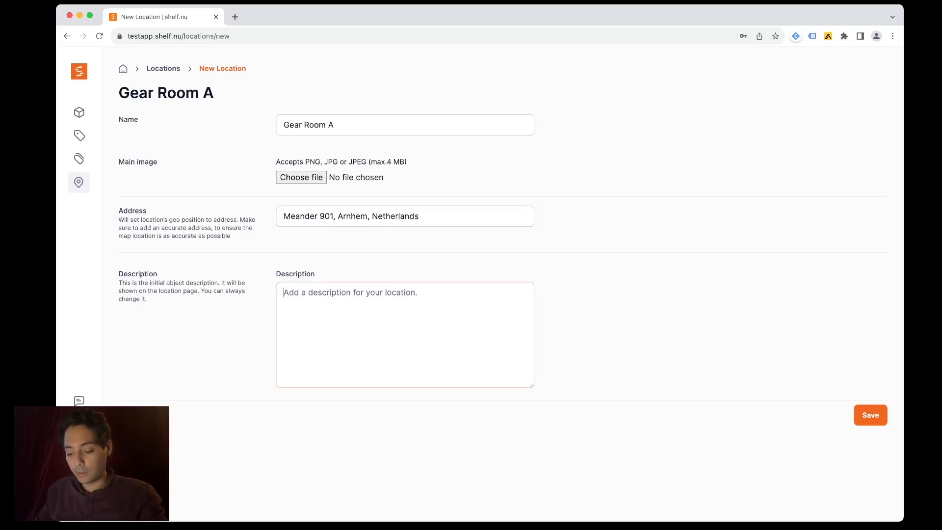
{"action": "type", "text": "a"}
{"action": "key", "text": "BackSpace"}
{"action": "type", "text": "On this gear-"}
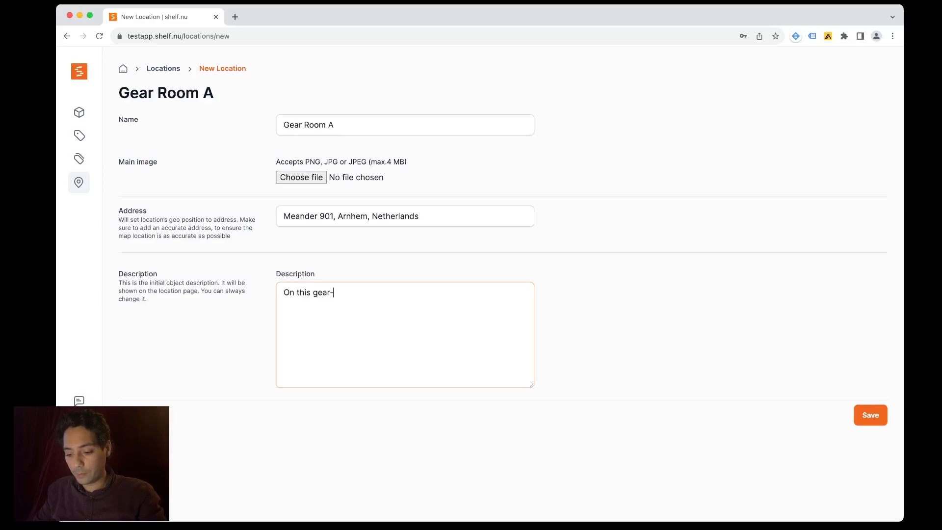
{"action": "type", "text": "roomm we keep "}
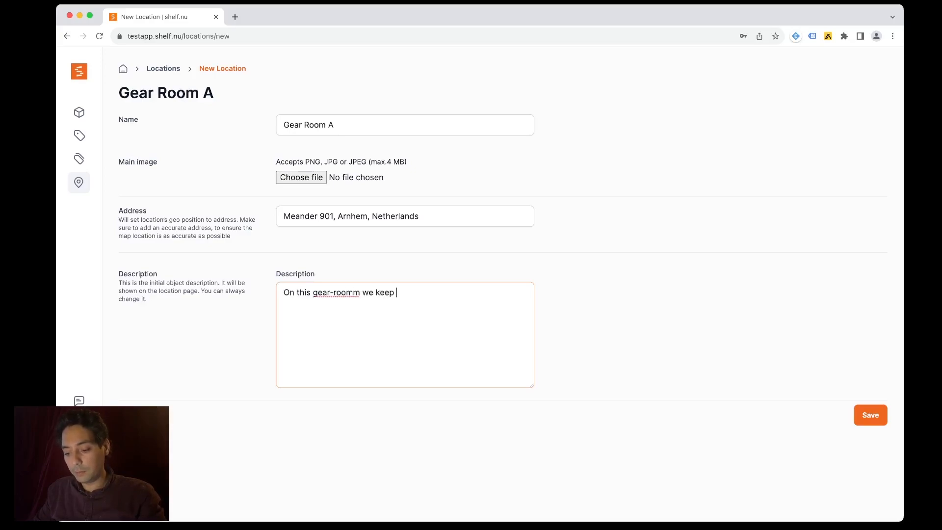
{"action": "type", "text": "all our shared "}
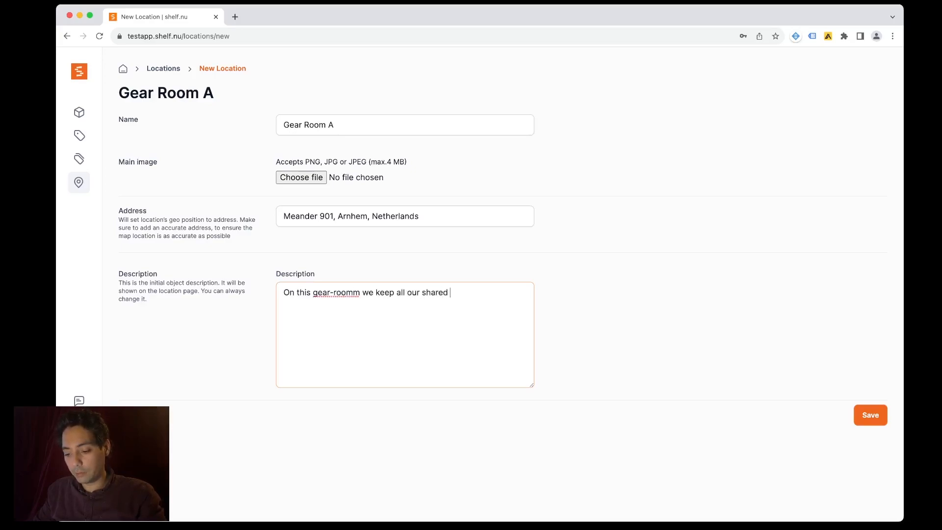
{"action": "type", "text": "camera equipment."}
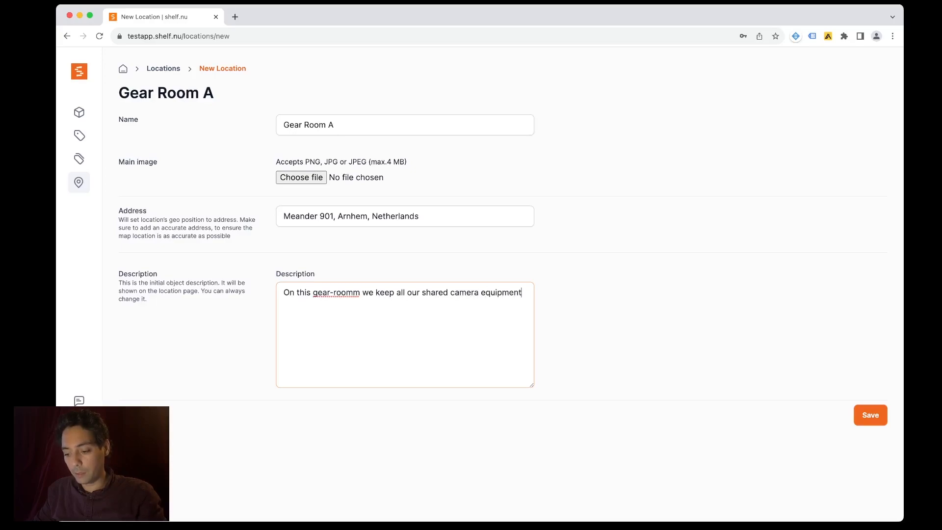
{"action": "left_click", "coordinate": [347, 294]}
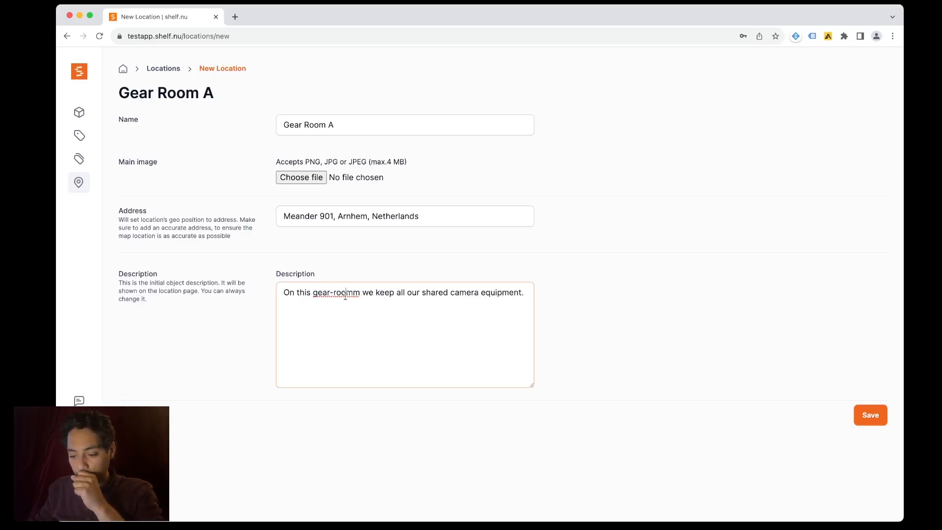
{"action": "key", "text": "Delete"}
- Save Gear Room A and review its new location page with no assets
{"action": "left_click", "coordinate": [884, 415]}
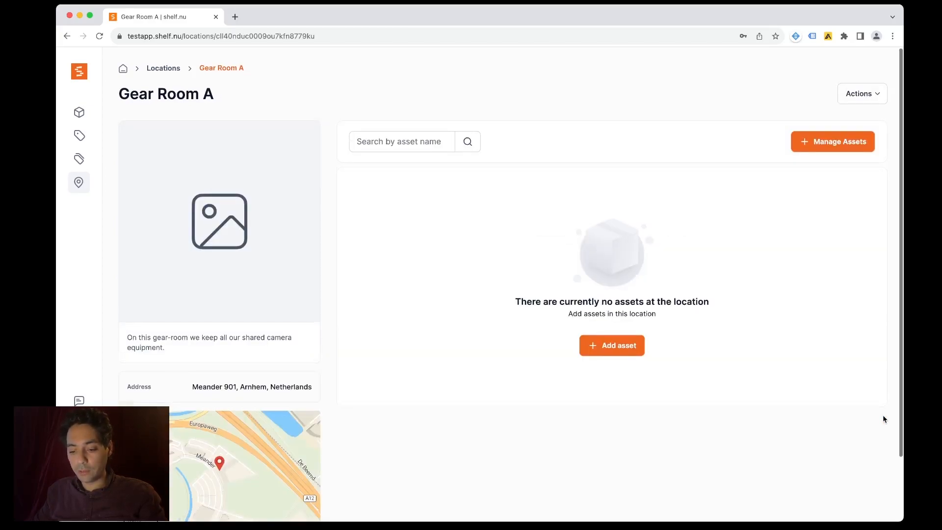
{"action": "scroll", "coordinate": [884, 417], "scroll_direction": "down", "scroll_amount": 1}
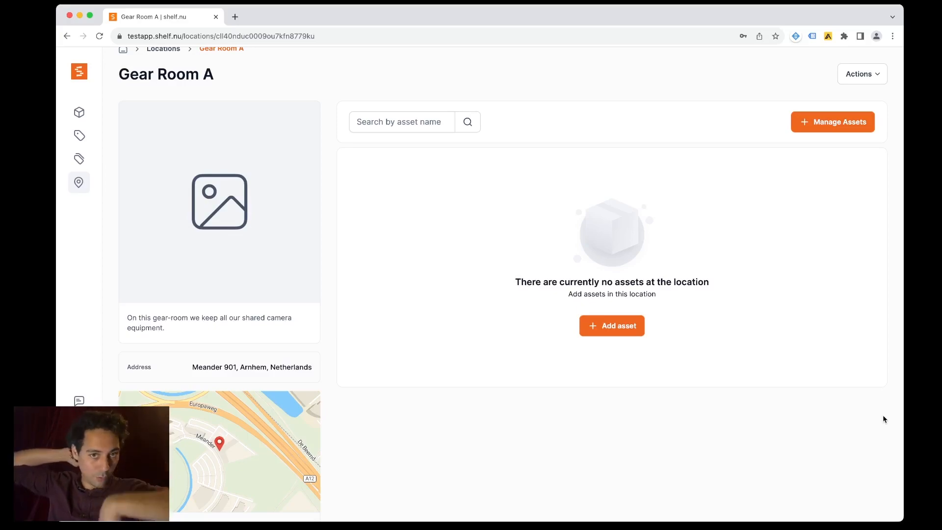
- Search the available assets for 'telex' and select Telex BP325 for Gear Room A
{"action": "left_click", "coordinate": [614, 334]}
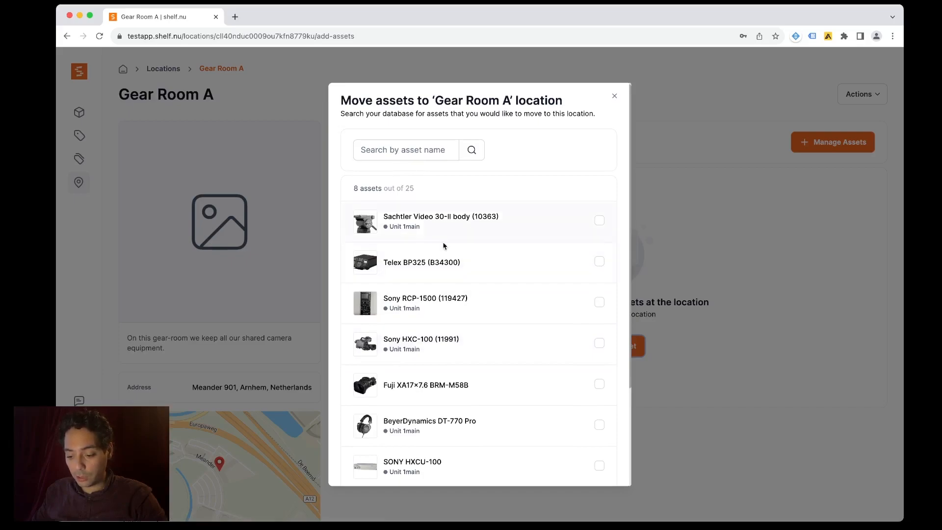
{"action": "scroll", "coordinate": [447, 255], "scroll_direction": "down", "scroll_amount": 3}
{"action": "left_click", "coordinate": [584, 421]}
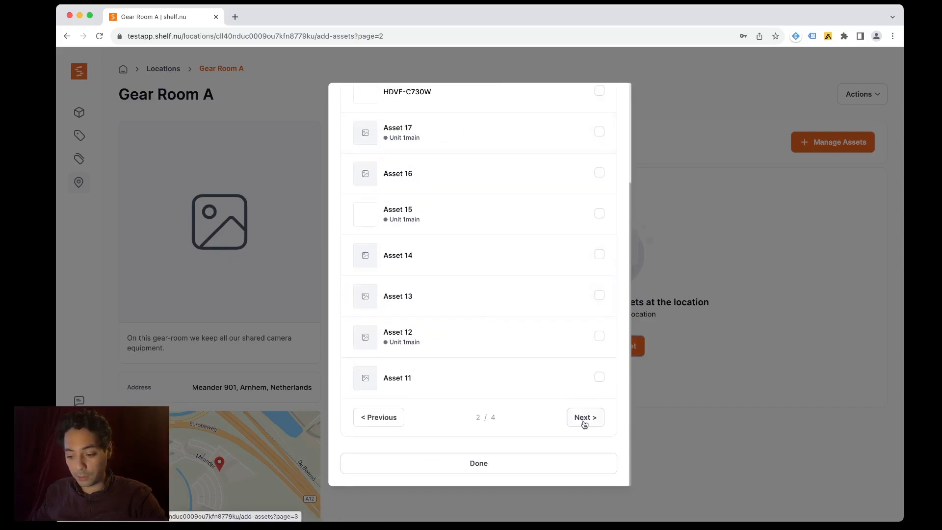
{"action": "left_click", "coordinate": [399, 418]}
{"action": "scroll", "coordinate": [422, 267], "scroll_direction": "up", "scroll_amount": 5}
{"action": "left_click", "coordinate": [425, 159]}
{"action": "left_click", "coordinate": [425, 160]}
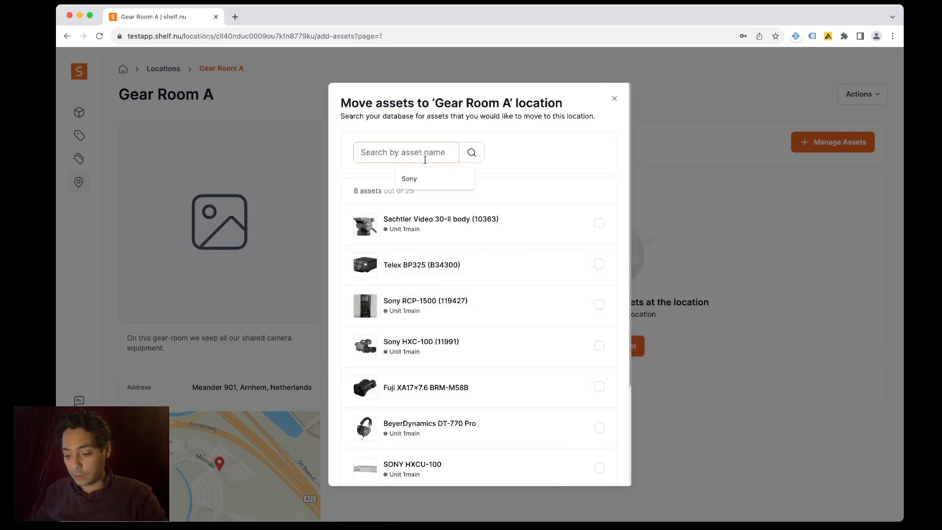
{"action": "type", "text": "telex"}
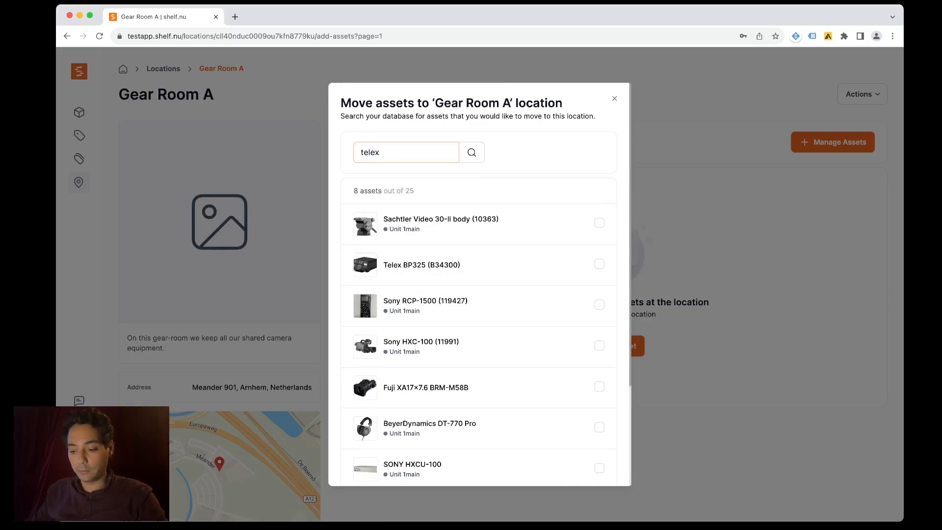
{"action": "key", "text": "Return"}
{"action": "left_click", "coordinate": [595, 298]}
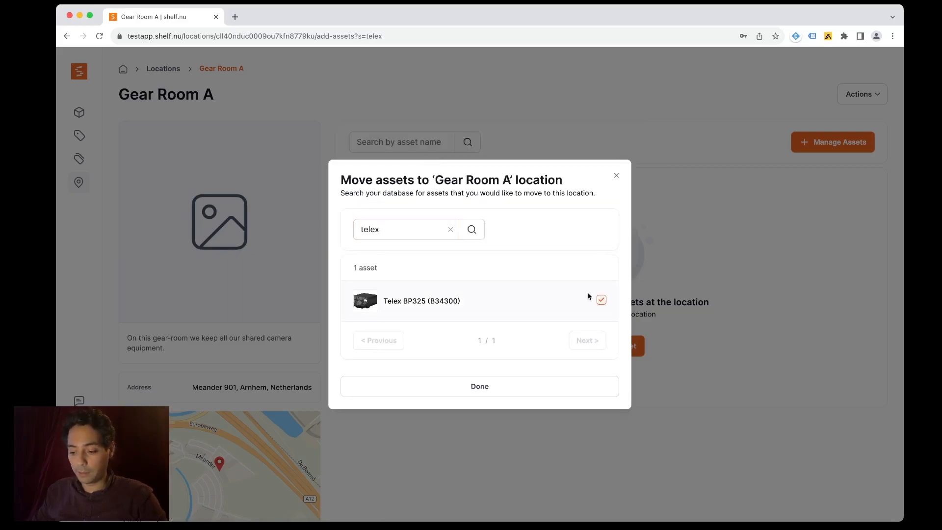
- Also select Fuji XA17×7.6 BRM-M58B and SONY HXCU-100, then confirm the additions
{"action": "left_click", "coordinate": [449, 231]}
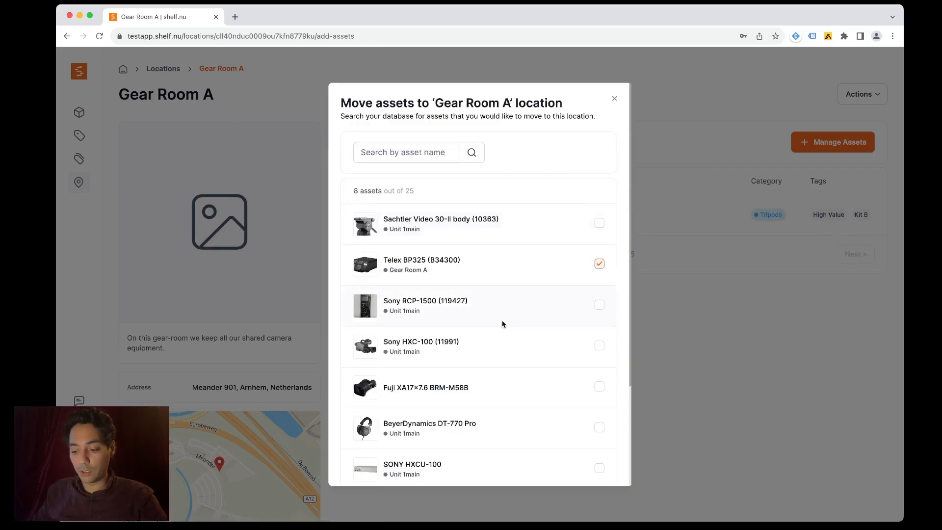
{"action": "scroll", "coordinate": [502, 324], "scroll_direction": "down", "scroll_amount": 2}
{"action": "scroll", "coordinate": [503, 324], "scroll_direction": "down", "scroll_amount": 2}
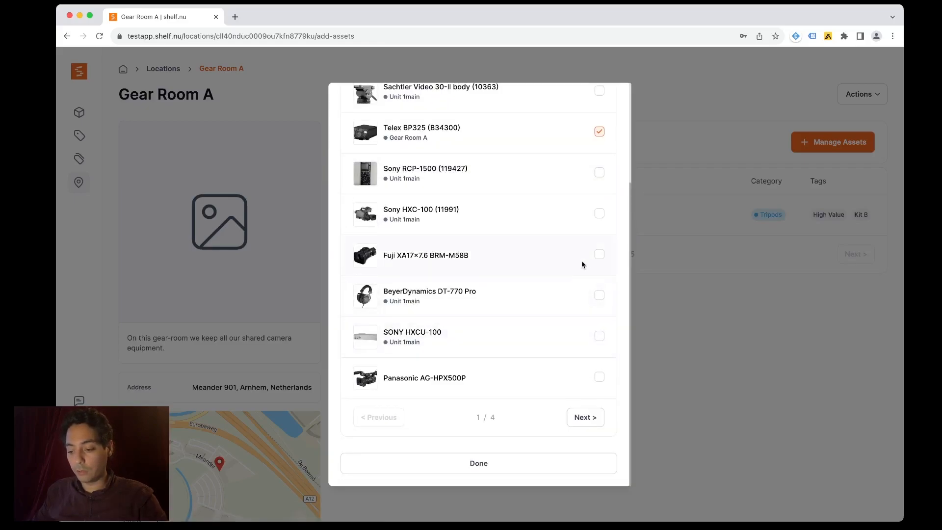
{"action": "left_click", "coordinate": [600, 255]}
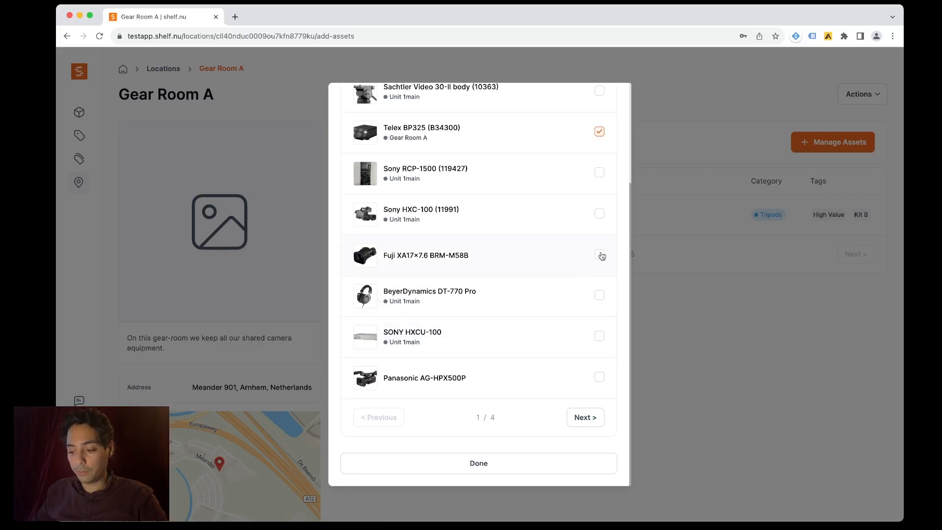
{"action": "left_click", "coordinate": [598, 338]}
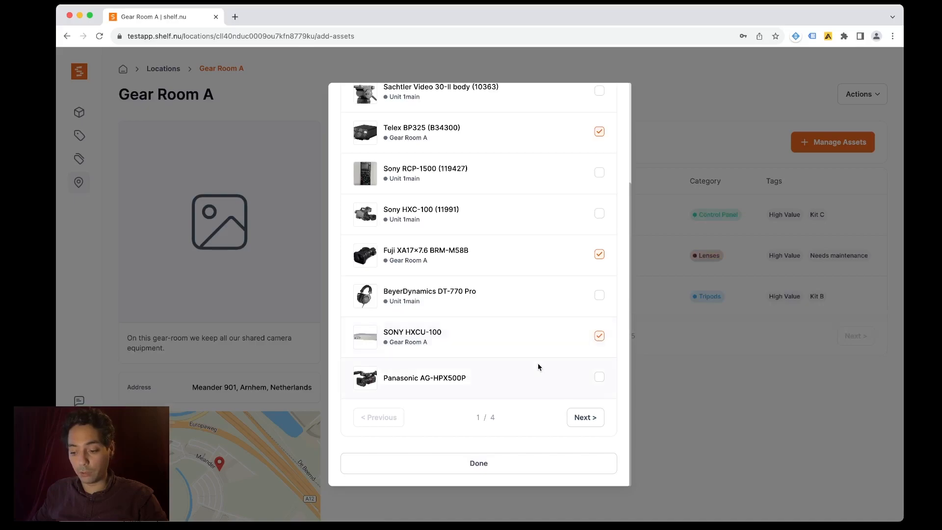
{"action": "left_click", "coordinate": [510, 463]}
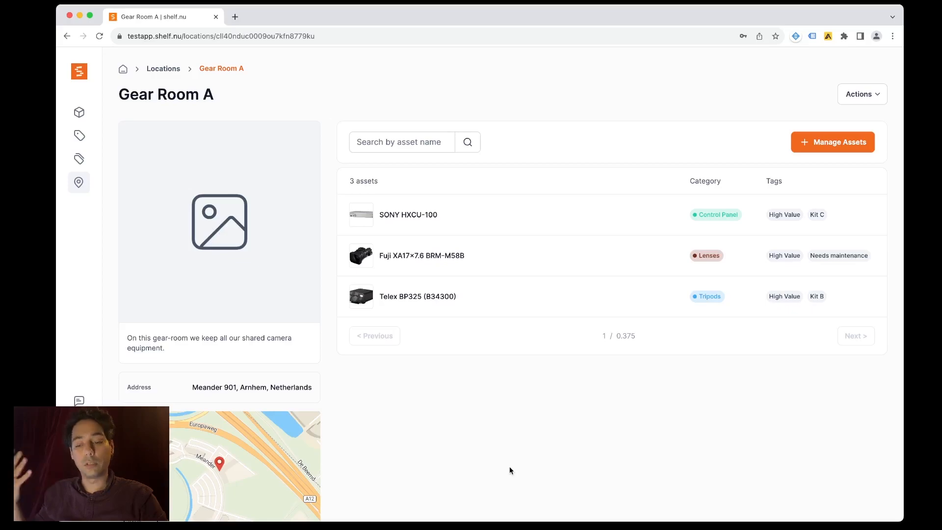
- Open SONY HXCU-100 from Gear Room A's asset list to check its location
{"action": "left_click", "coordinate": [497, 222]}
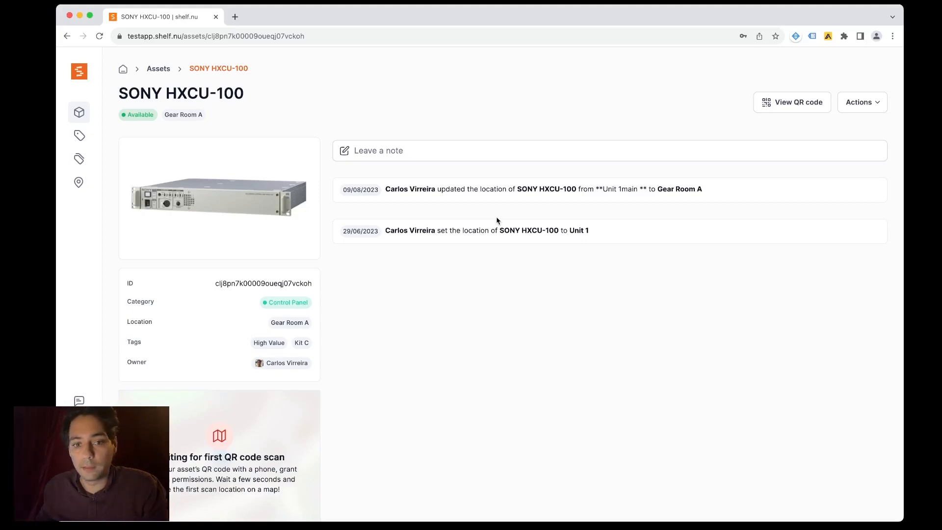
- Return to the asset inventory, then open Settings at the My details section
{"action": "scroll", "coordinate": [481, 227], "scroll_direction": "down", "scroll_amount": 2}
{"action": "scroll", "coordinate": [481, 226], "scroll_direction": "up", "scroll_amount": 2}
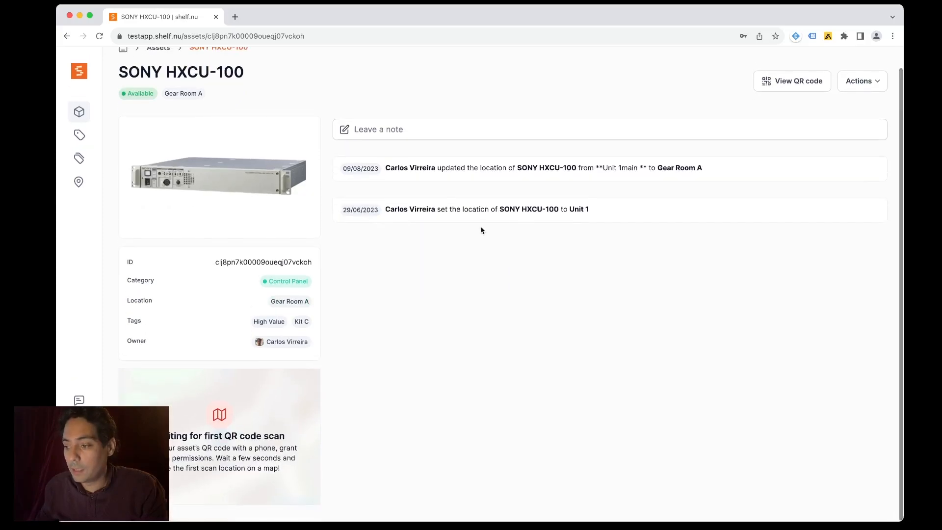
{"action": "left_click", "coordinate": [79, 113]}
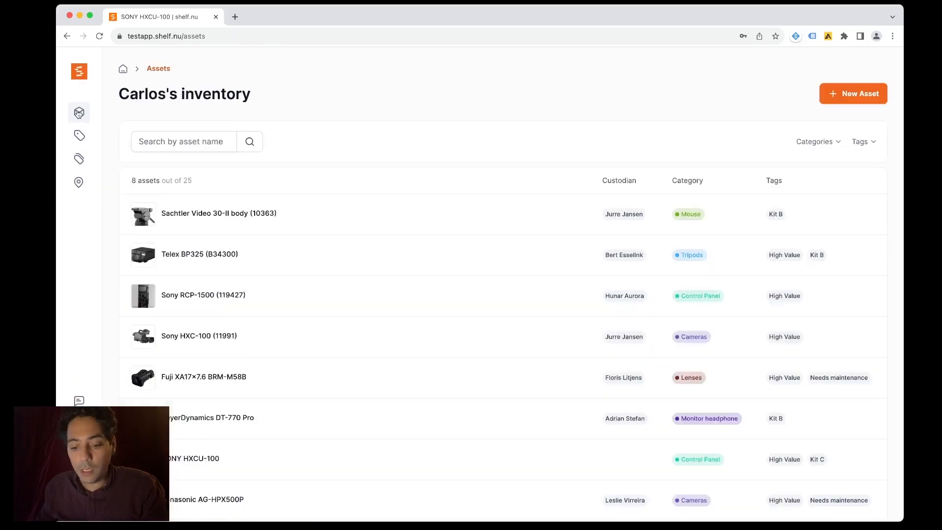
{"action": "left_click", "coordinate": [79, 425]}
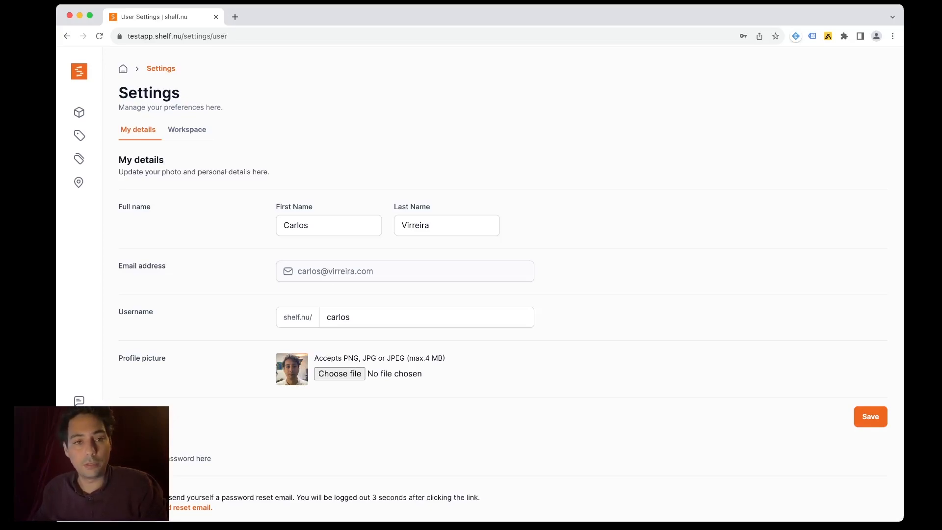
- Switch Settings to the Workspace tab showing 1 admin and 12 team members
{"action": "left_click", "coordinate": [186, 135]}
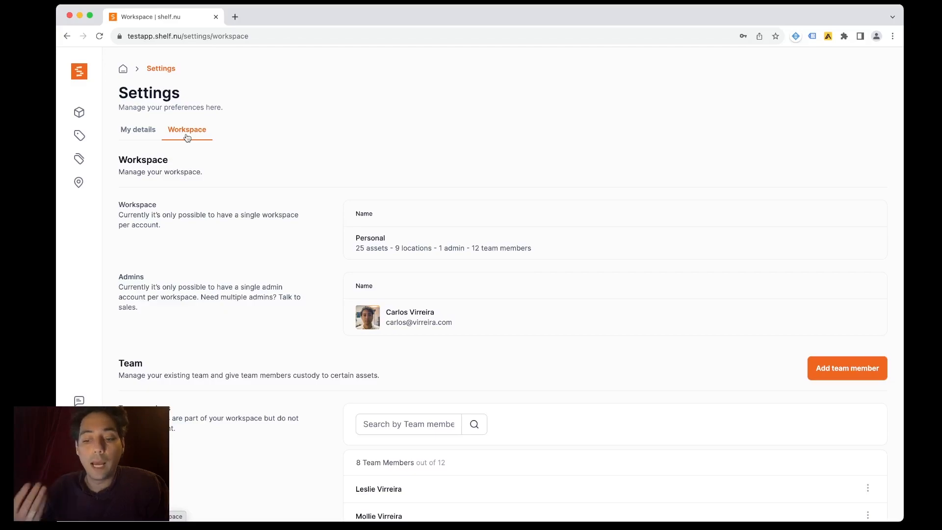
- Return to the asset inventory and open Sachtler Video 30-II body (10363)
{"action": "scroll", "coordinate": [255, 253], "scroll_direction": "down", "scroll_amount": 5}
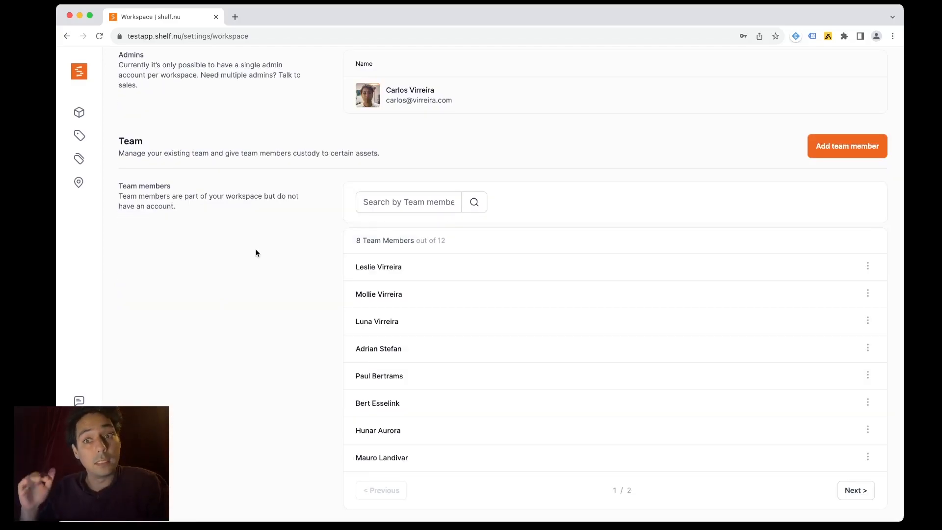
{"action": "scroll", "coordinate": [264, 248], "scroll_direction": "up", "scroll_amount": 2}
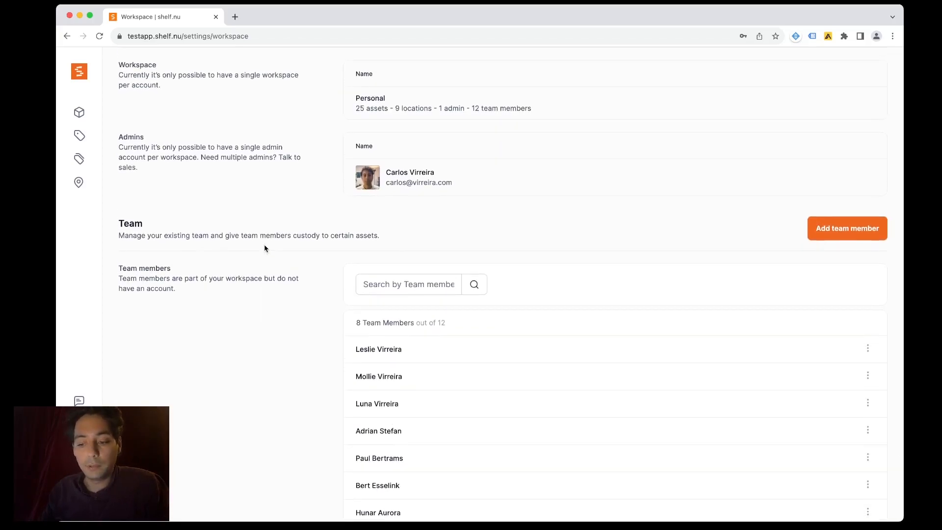
{"action": "scroll", "coordinate": [264, 248], "scroll_direction": "up", "scroll_amount": 3}
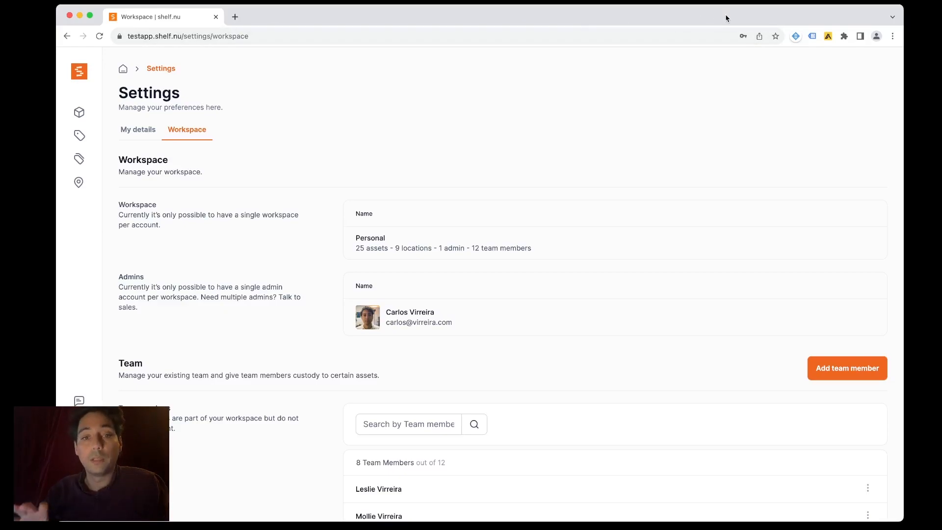
{"action": "left_click", "coordinate": [78, 113]}
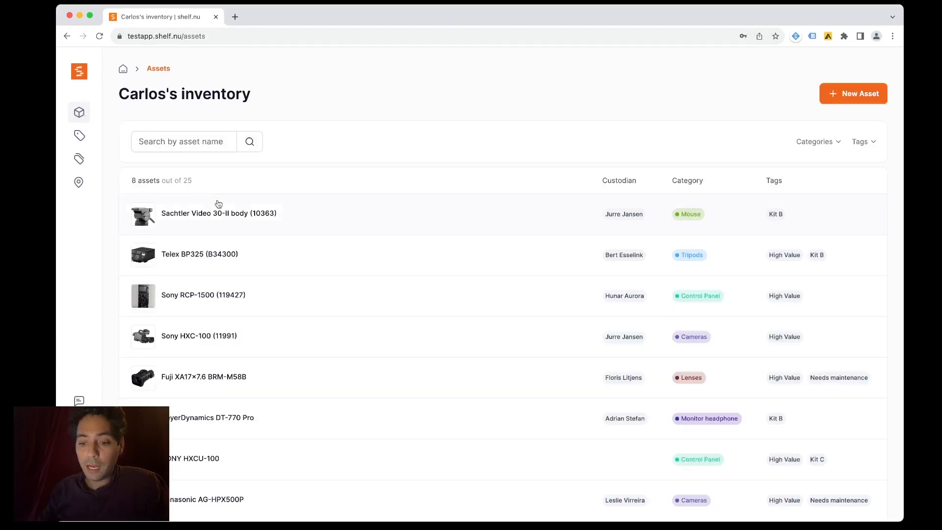
{"action": "left_click", "coordinate": [218, 205]}
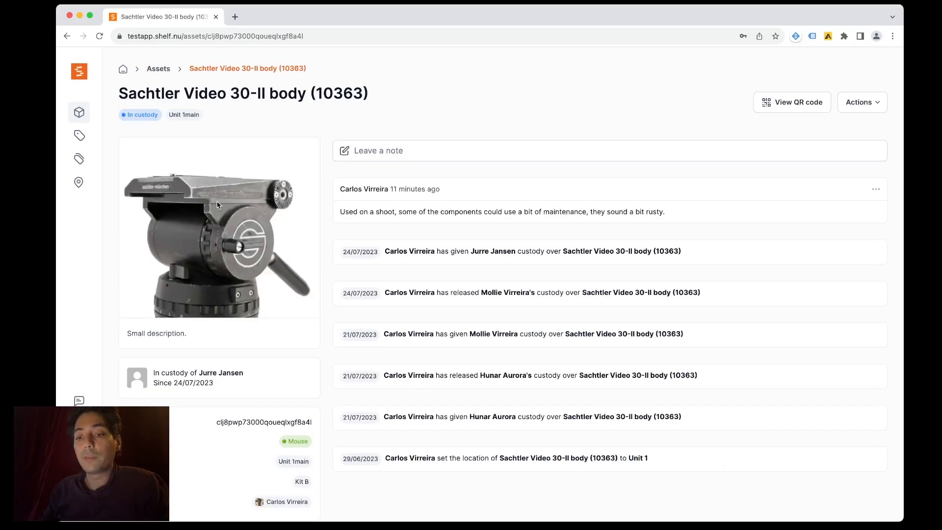